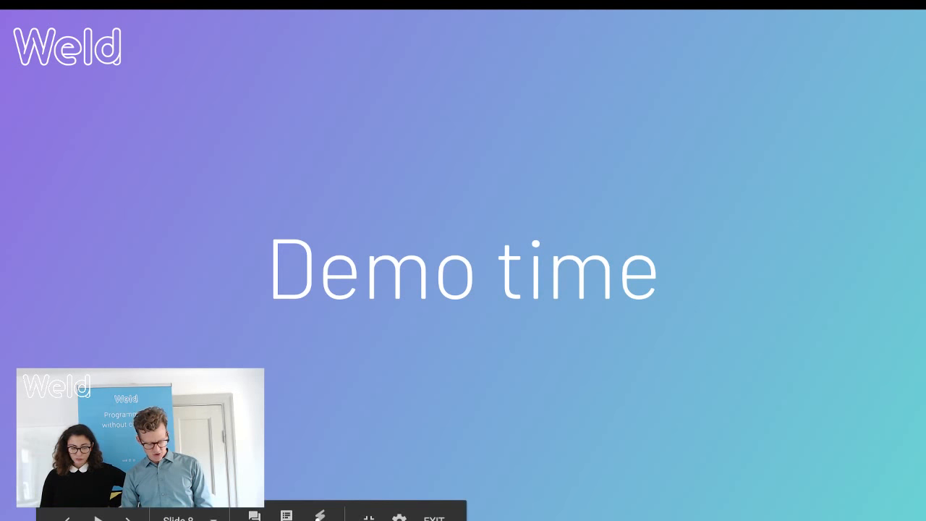
# Exit the slideshow and open weld.io/projects in a new browser tab
pyautogui.press('super+Tab')
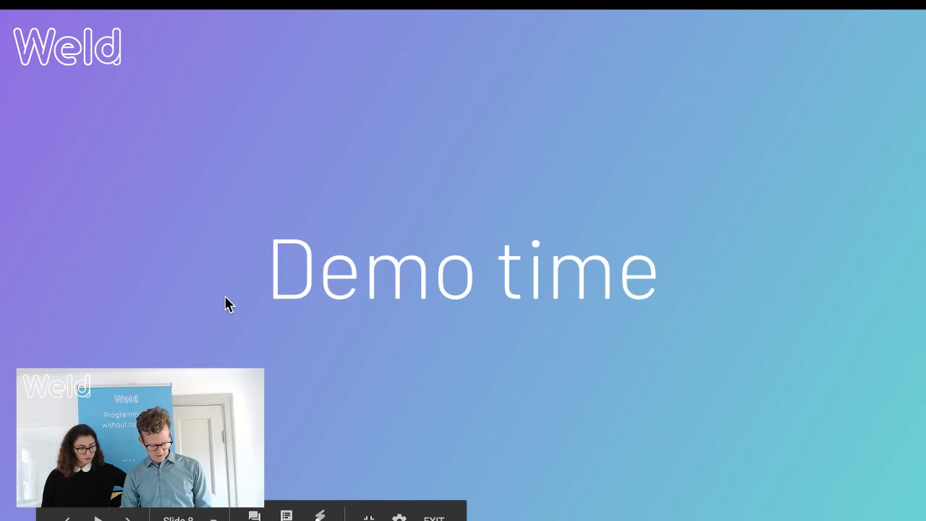
pyautogui.click(240, 263)
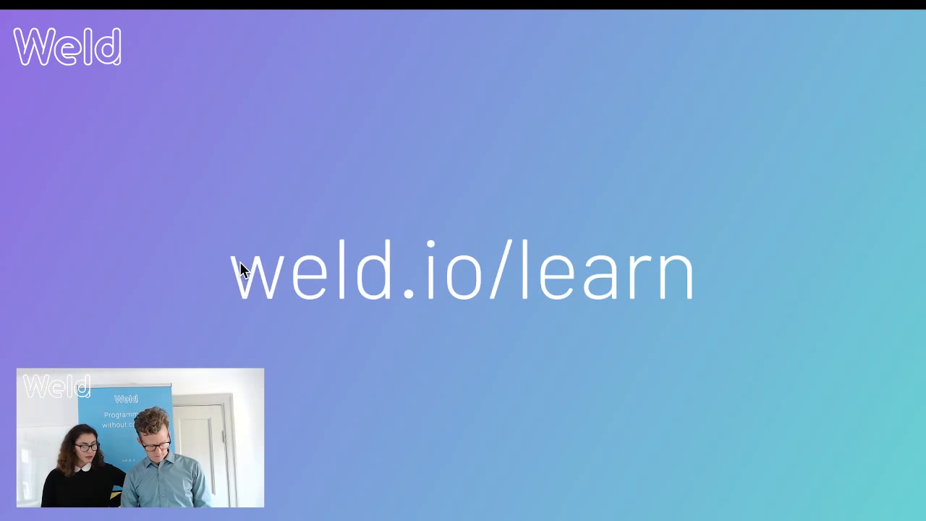
pyautogui.press('Escape')
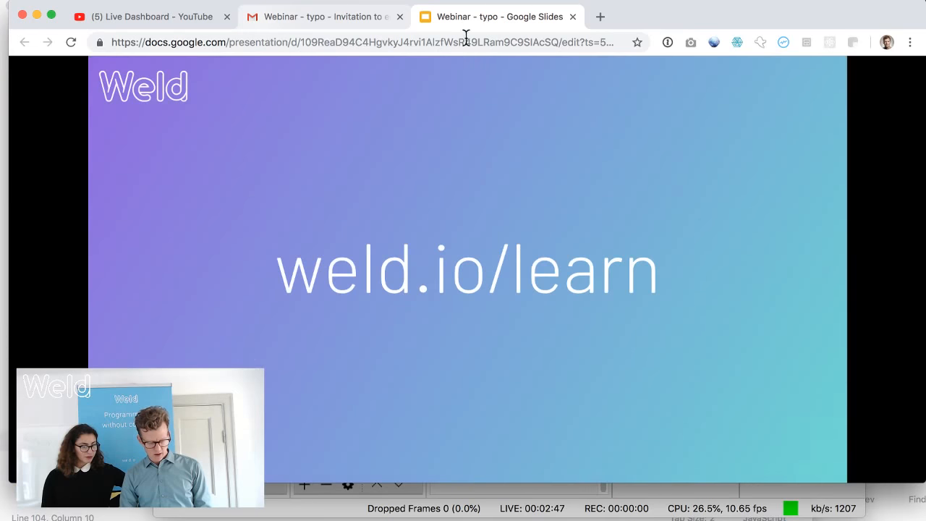
pyautogui.press('super+t')
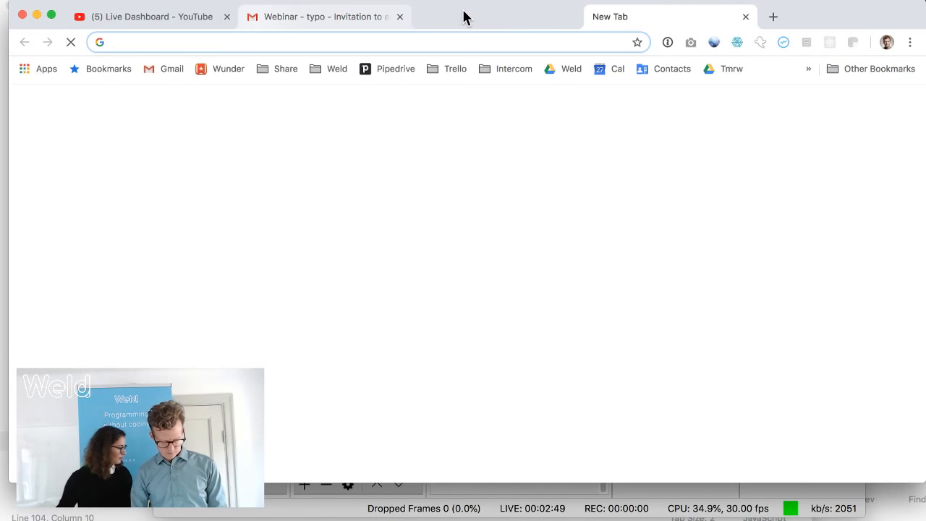
pyautogui.write('weld')
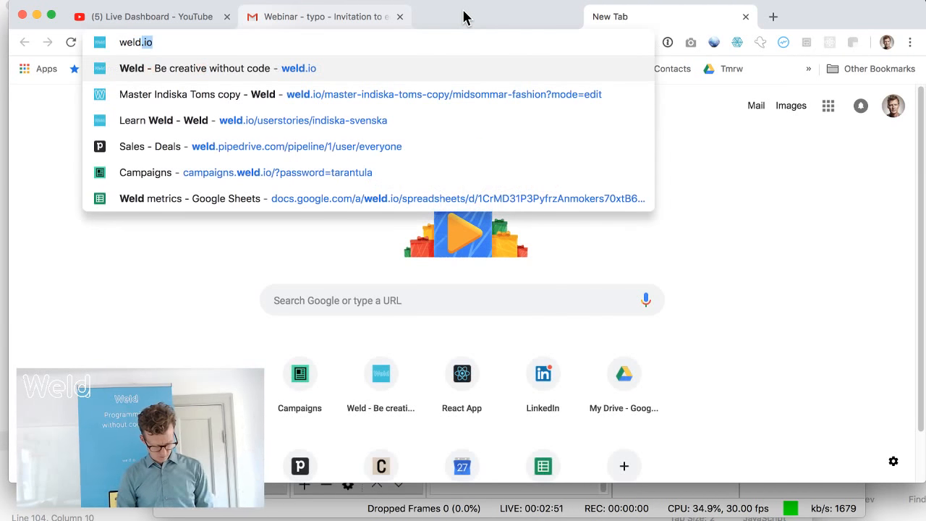
pyautogui.write('.io/p')
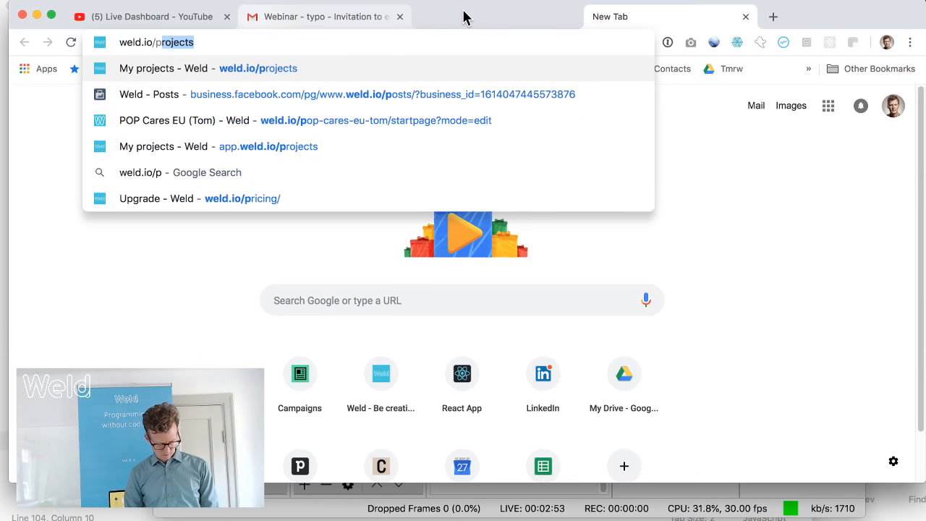
pyautogui.press('Return')
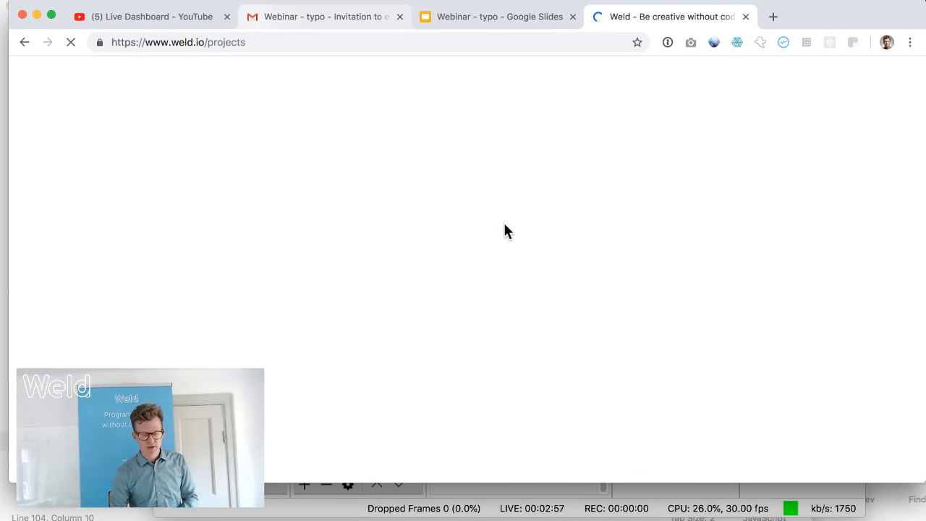
# Enlarge the browser window and create a new project from the Landing Page template
pyautogui.click(684, 518)
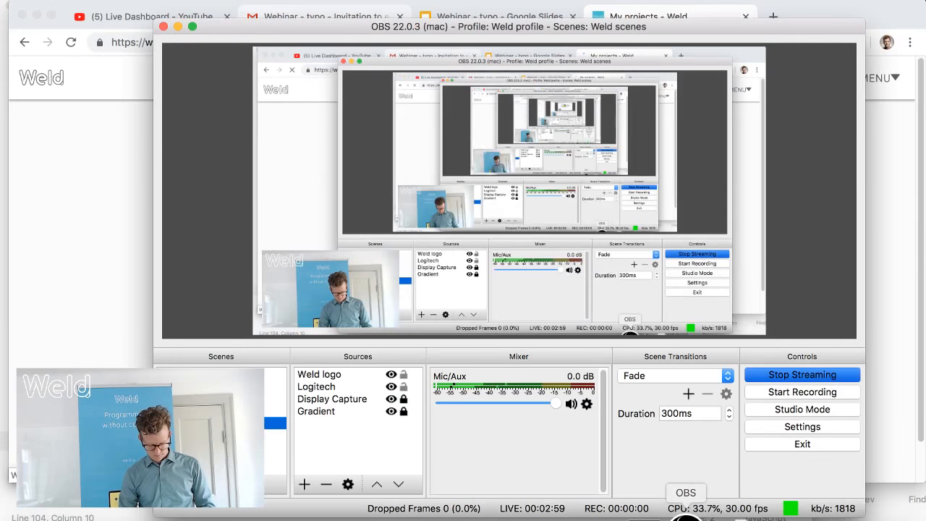
pyautogui.press('super+Tab')
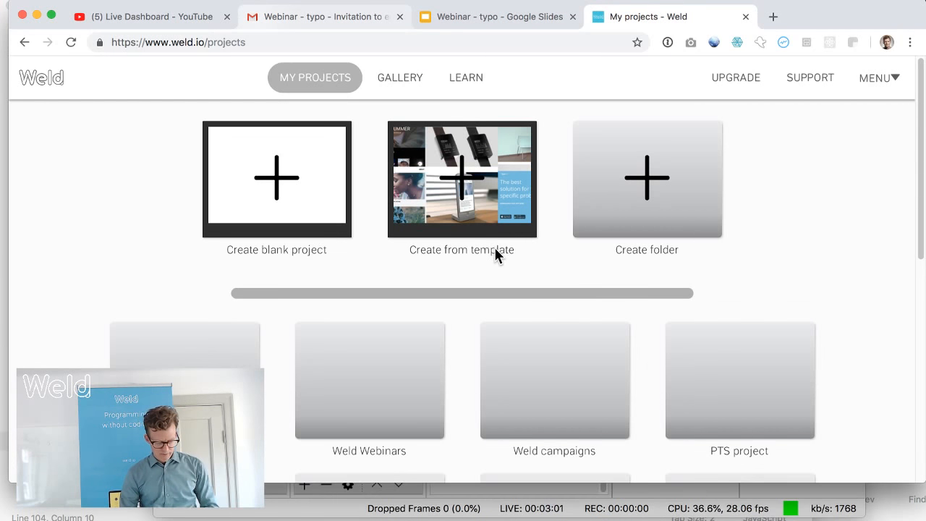
pyautogui.moveTo(919, 481); pyautogui.dragTo(925, 520)
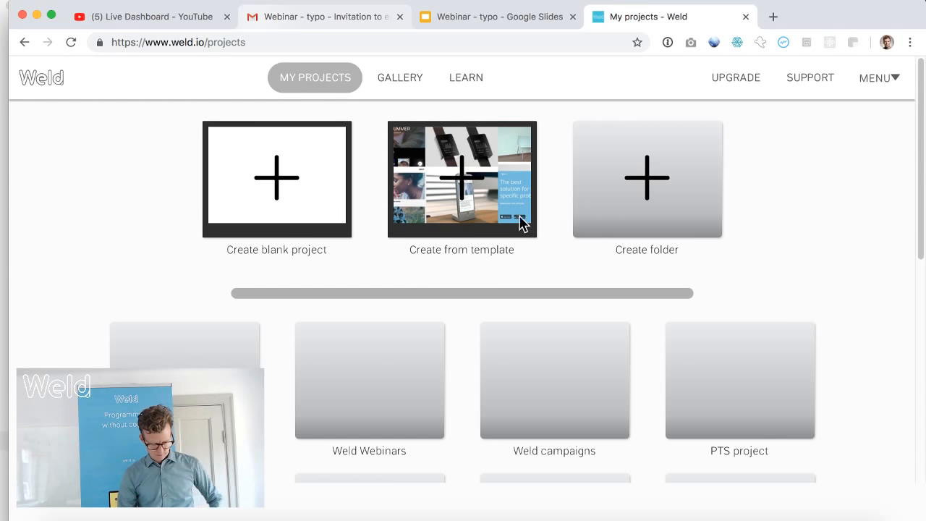
pyautogui.click(508, 157)
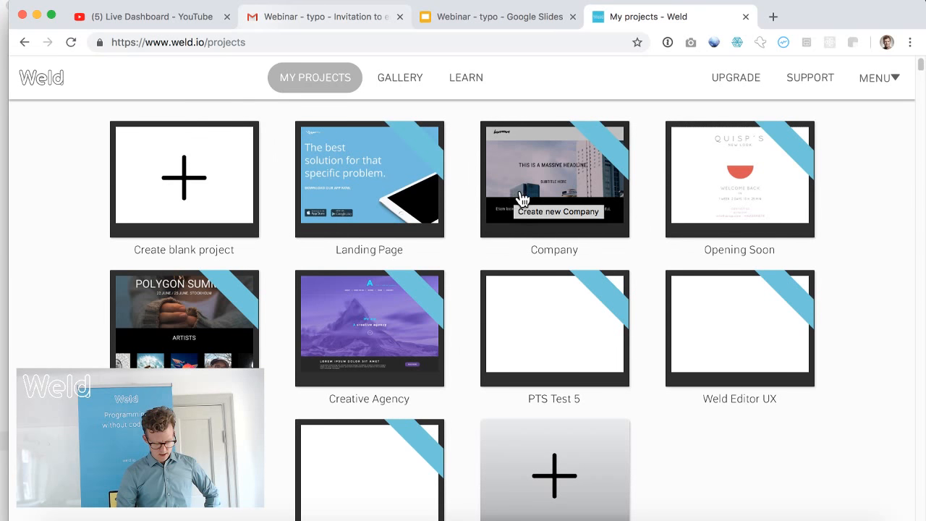
pyautogui.click(384, 180)
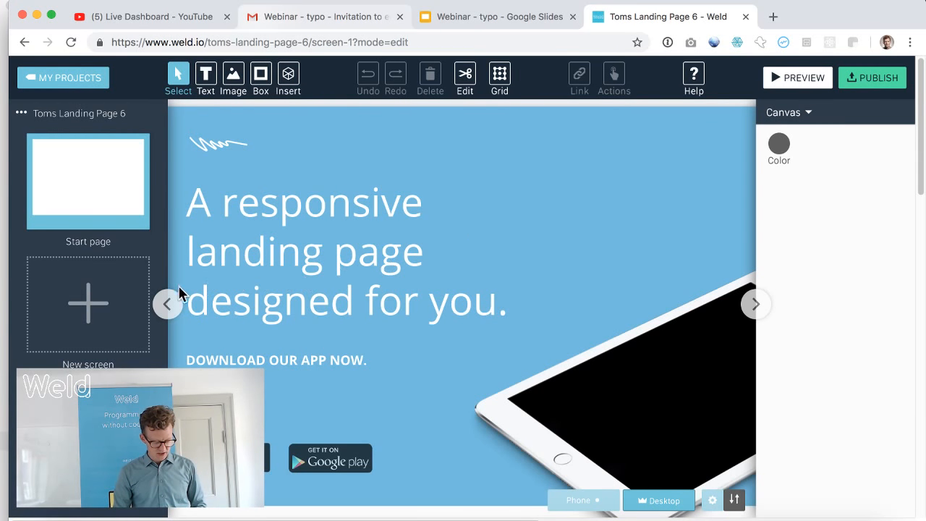
# Collapse the screen list and the properties sidebar, and view the library of insertable objects
pyautogui.click(167, 304)
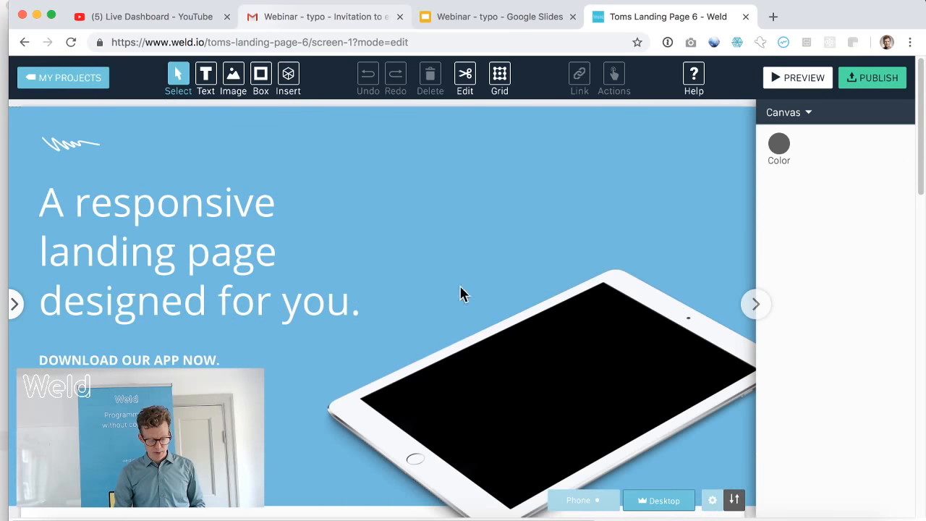
pyautogui.click(756, 305)
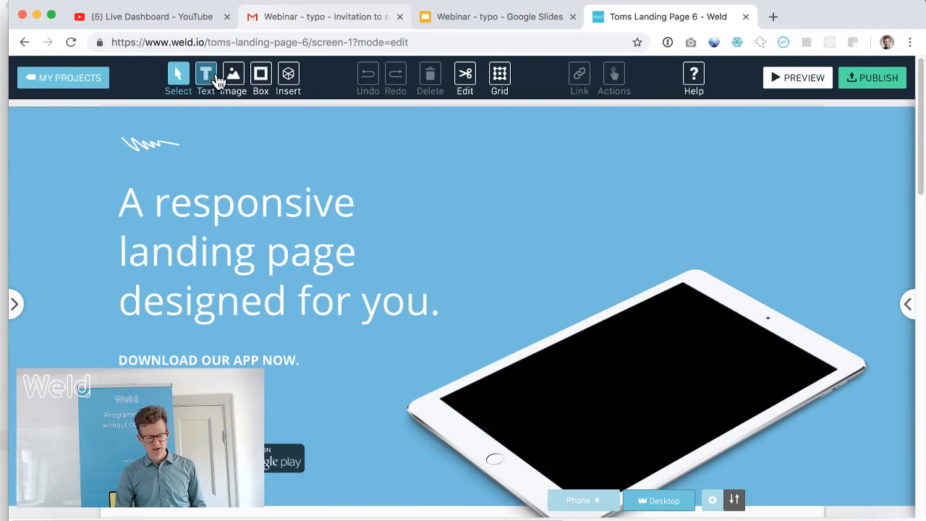
pyautogui.click(287, 75)
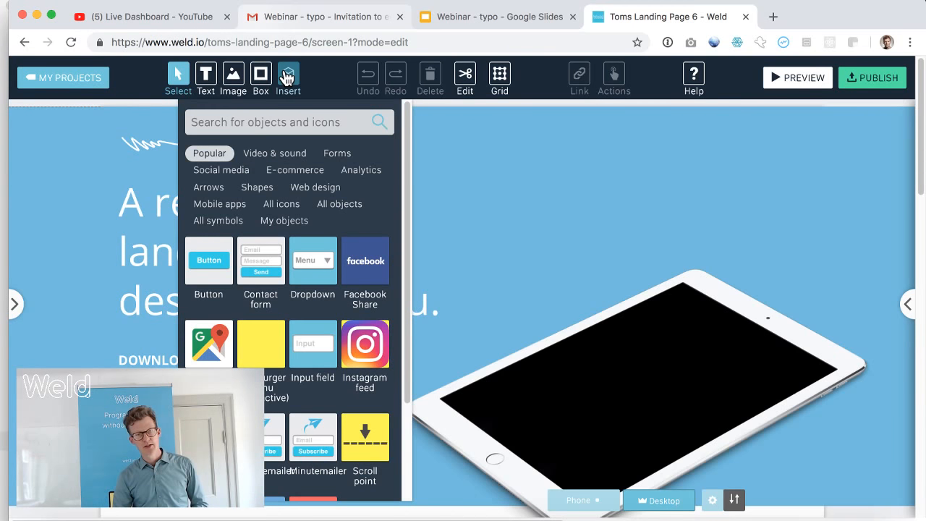
pyautogui.click(288, 81)
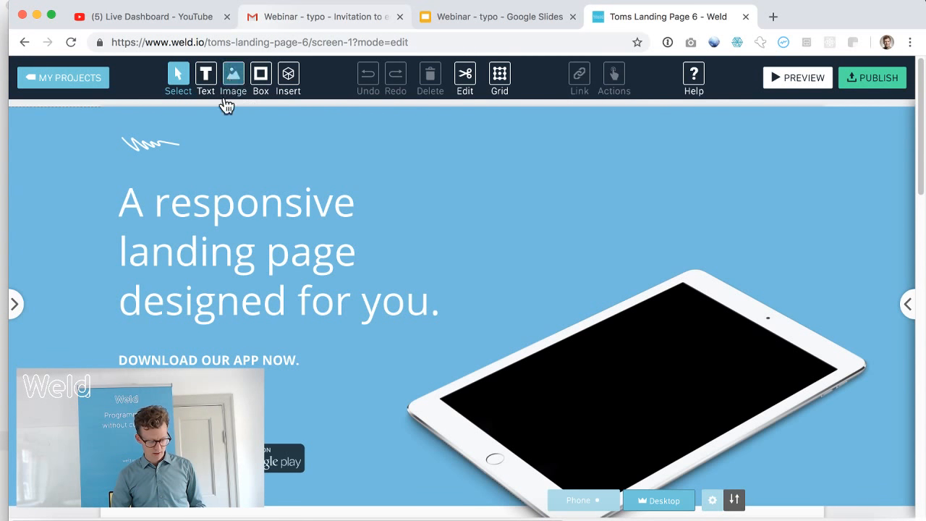
# Add a text box of about 350 × 196 px above the tablet image, reading "Here is some text"
pyautogui.click(205, 75)
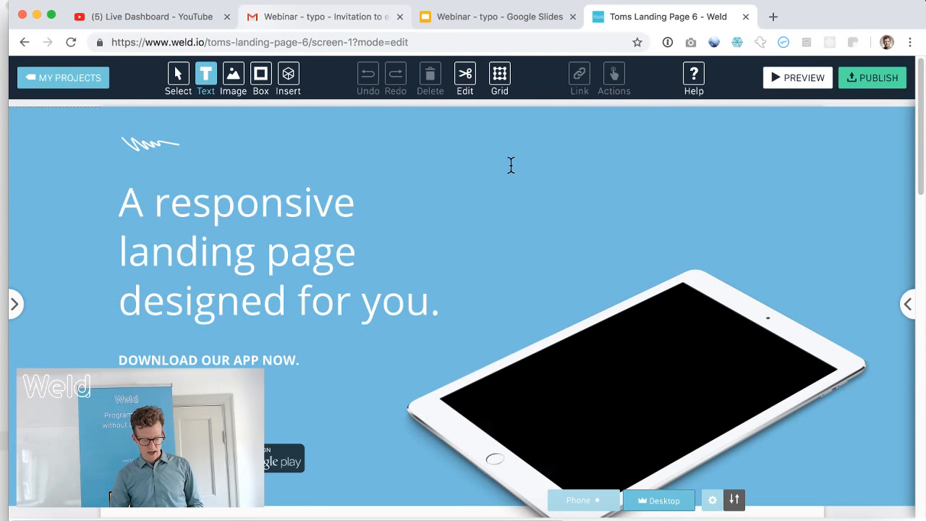
pyautogui.moveTo(434, 131); pyautogui.dragTo(687, 273)
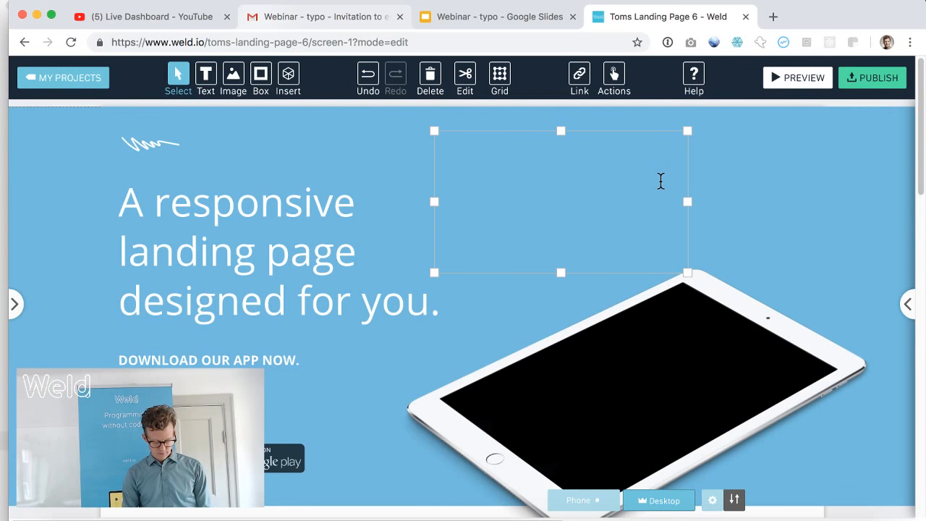
pyautogui.write('Here i')
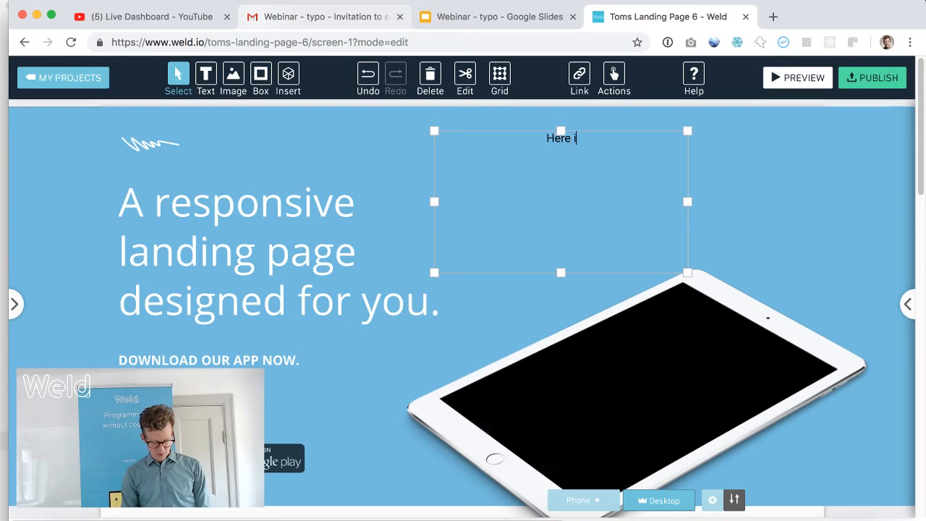
pyautogui.write('s some text')
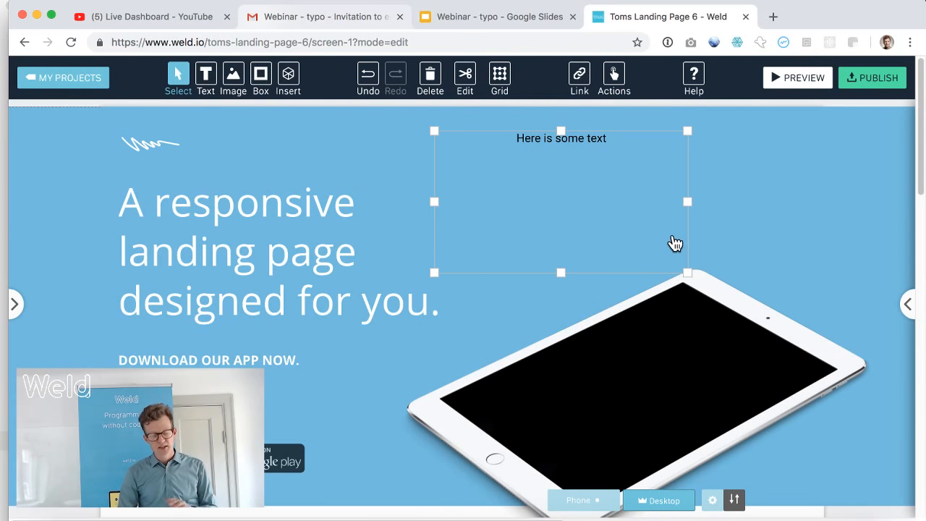
# Resize the new text box so that its lower edge ends just above the tablet image
pyautogui.moveTo(688, 274)
pyautogui.mouseDown()
pyautogui.moveTo(651, 251)
pyautogui.moveTo(706, 289)
pyautogui.moveTo(698, 277)
pyautogui.mouseUp()
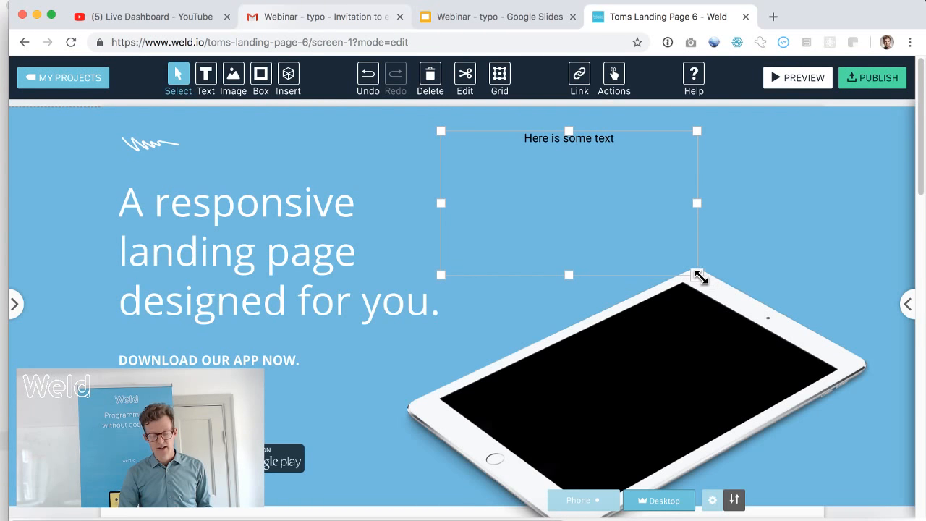
pyautogui.click(906, 305)
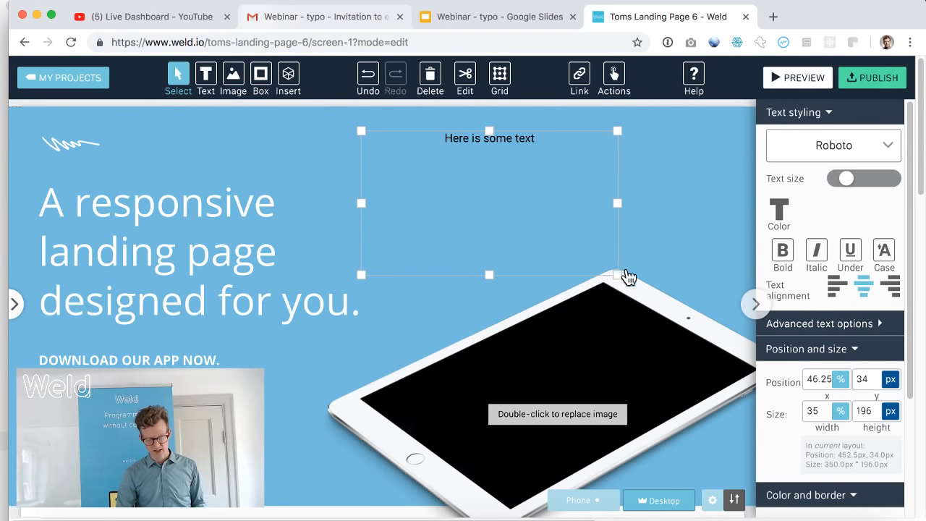
pyautogui.moveTo(614, 273); pyautogui.dragTo(605, 241)
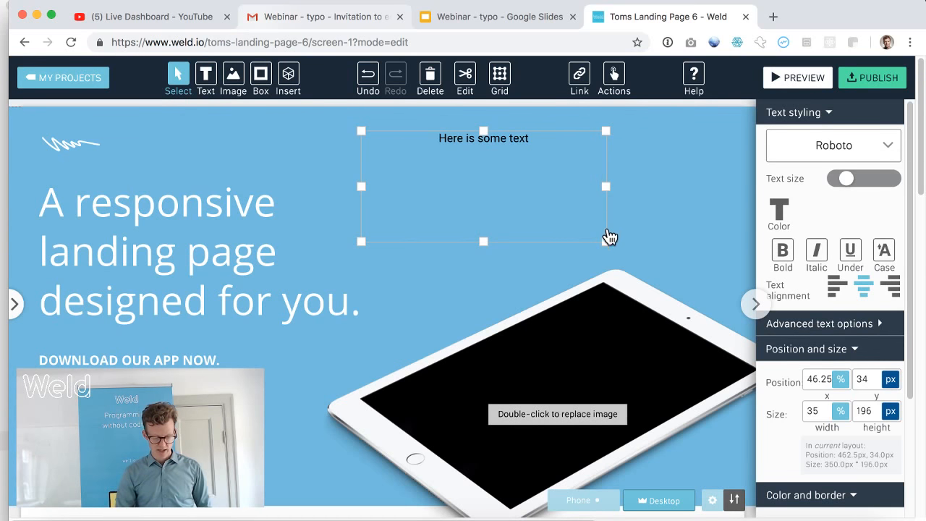
pyautogui.moveTo(606, 242); pyautogui.dragTo(615, 253)
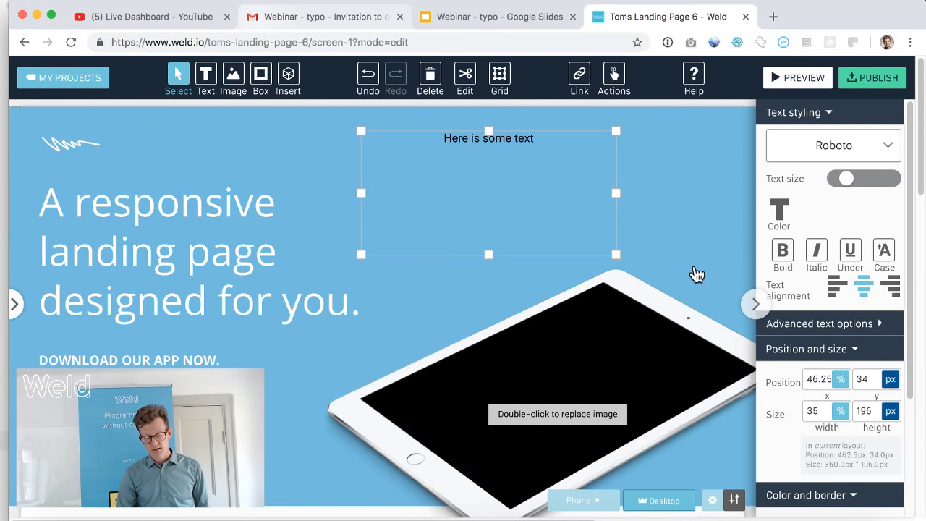
# Enlarge the text "Here is some text" and set its color to white (#FFFFFF)
pyautogui.click(755, 308)
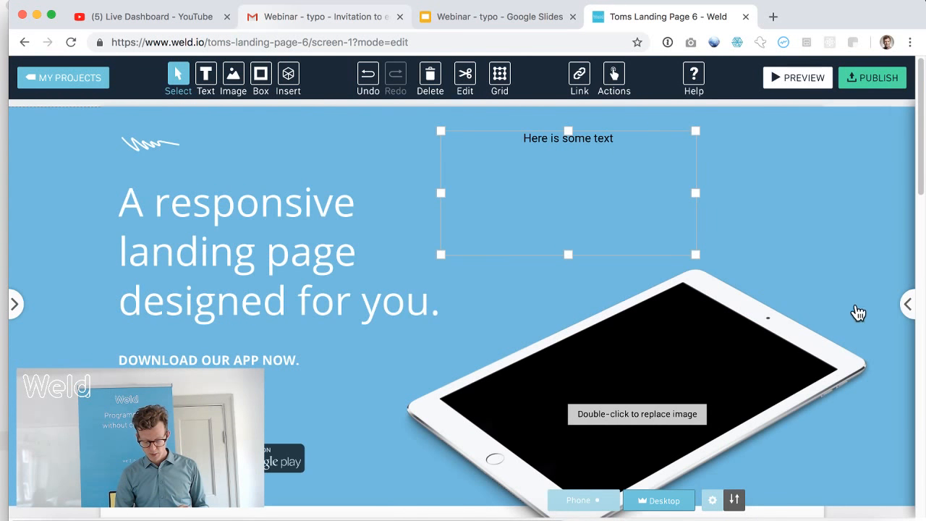
pyautogui.click(909, 309)
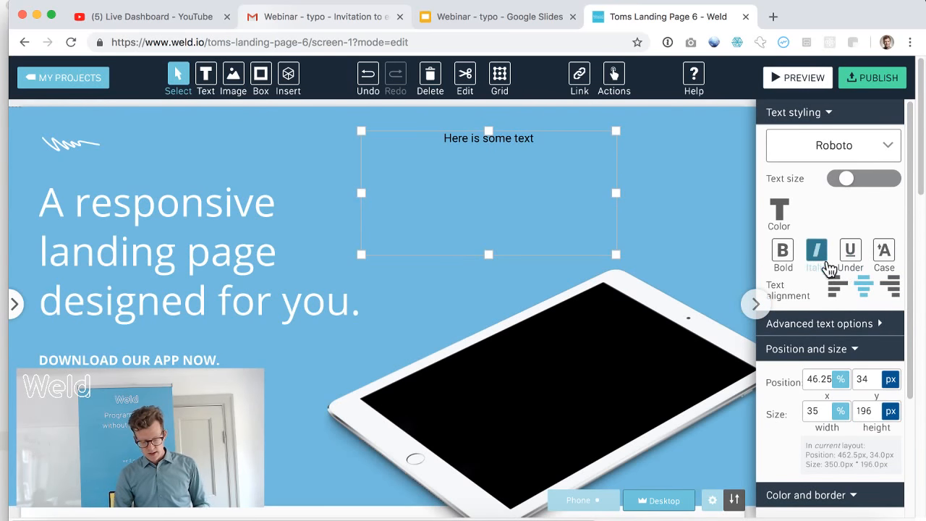
pyautogui.moveTo(852, 185)
pyautogui.mouseDown()
pyautogui.moveTo(872, 189)
pyautogui.moveTo(861, 187)
pyautogui.mouseUp()
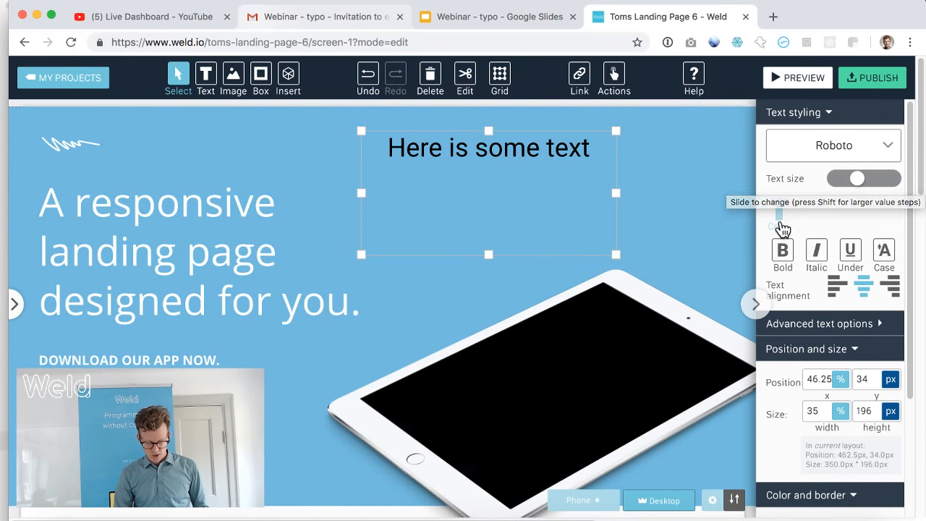
pyautogui.click(779, 213)
pyautogui.click(805, 336)
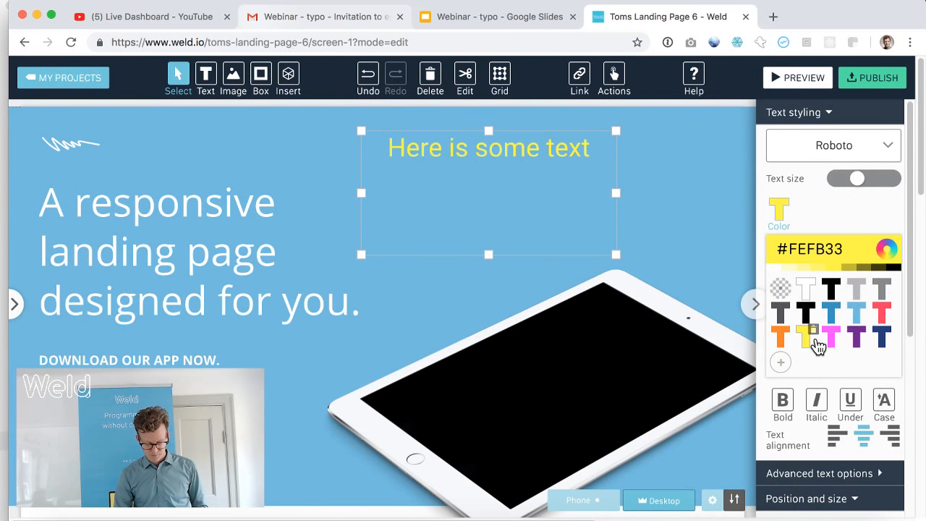
pyautogui.click(830, 337)
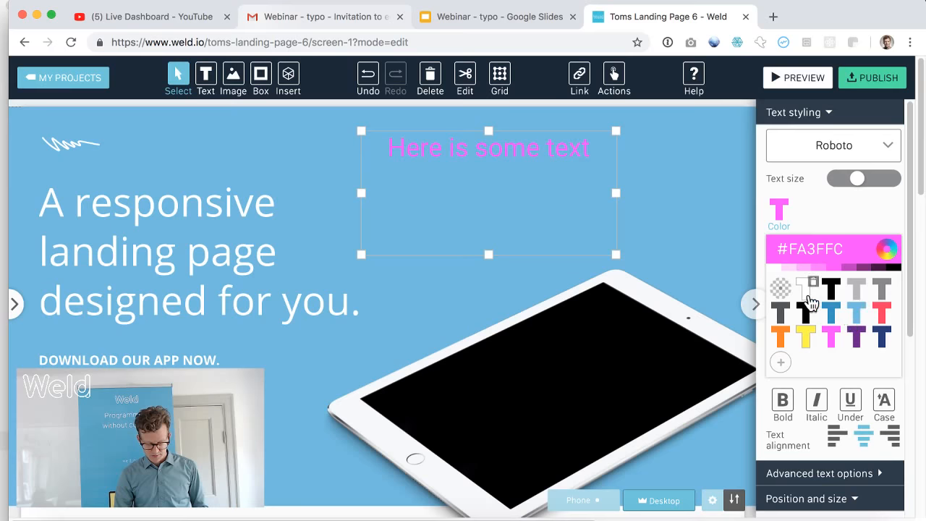
pyautogui.click(806, 297)
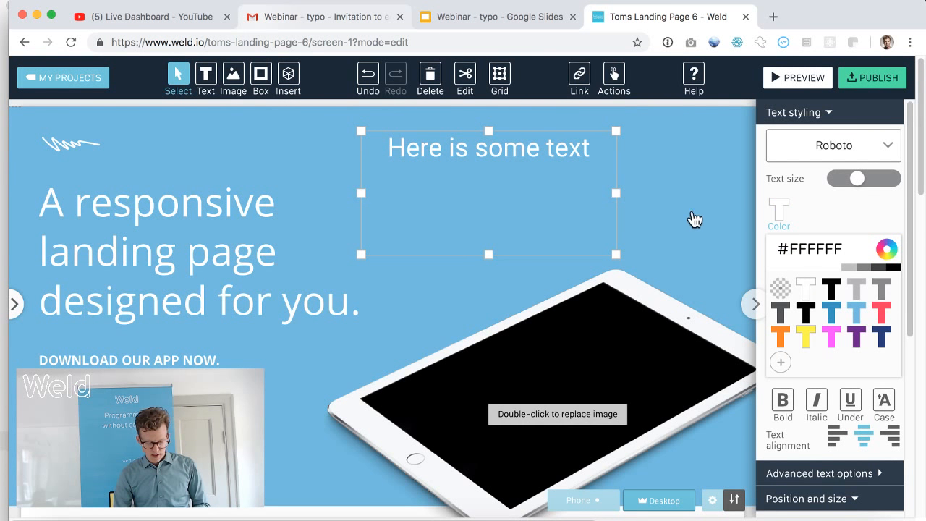
pyautogui.click(788, 230)
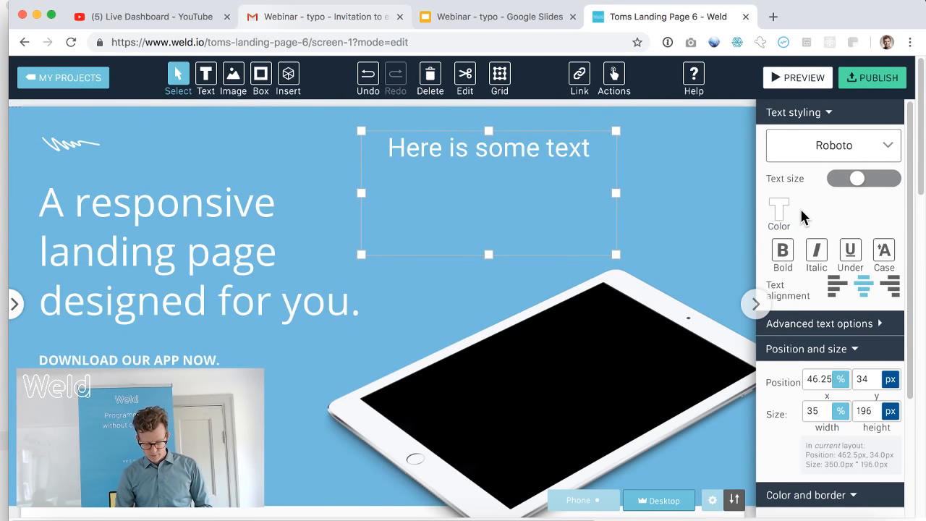
# Try bold, italic, underline and case styling, plus left and center alignment, on "Here is some text"
pyautogui.click(783, 253)
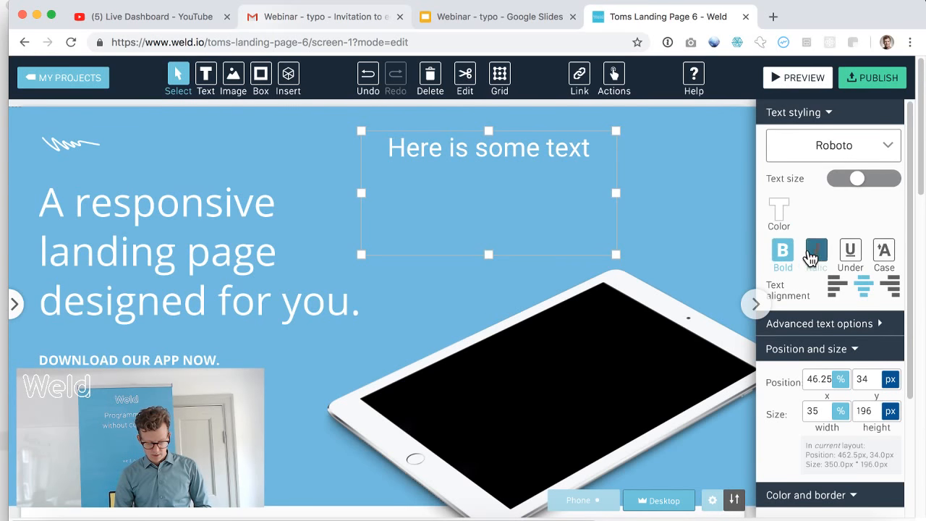
pyautogui.click(846, 257)
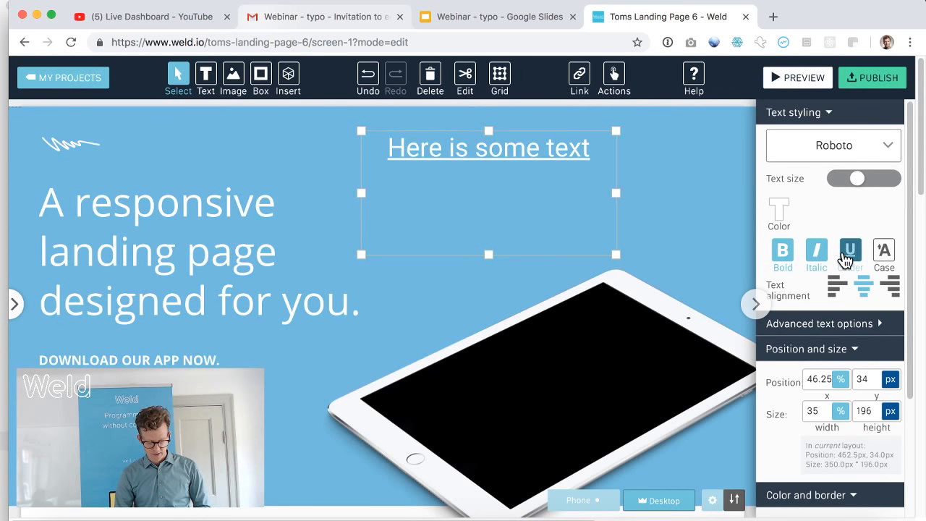
pyautogui.click(847, 259)
pyautogui.click(884, 252)
pyautogui.click(884, 253)
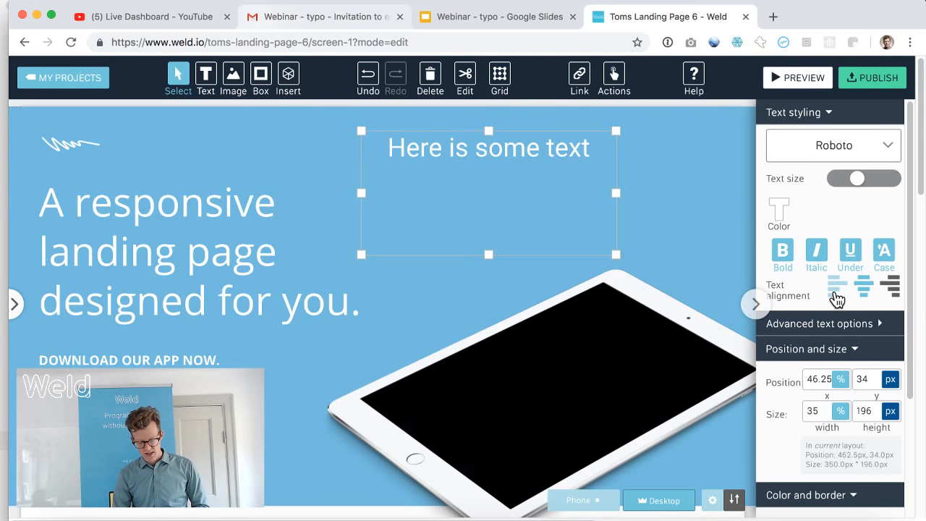
pyautogui.click(839, 290)
pyautogui.click(871, 290)
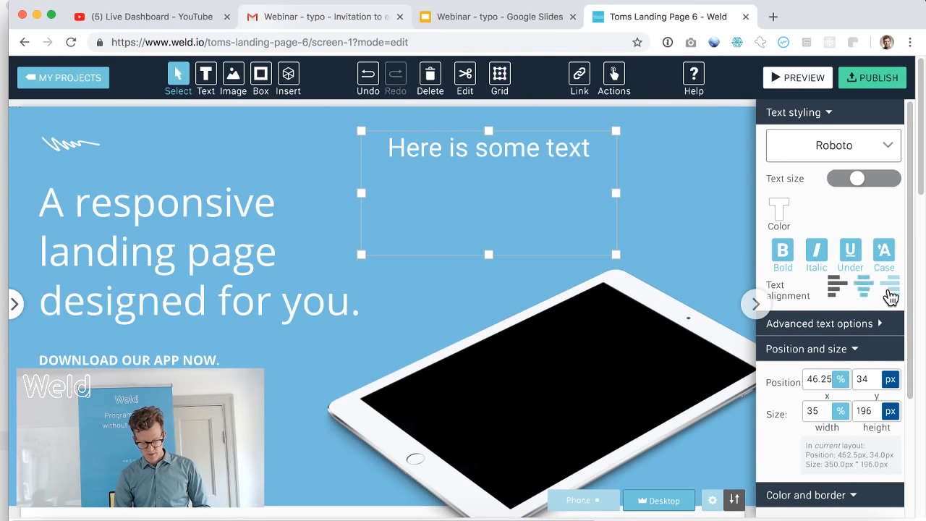
# Try right alignment on "Here is some text" and return it to center alignment
pyautogui.click(888, 291)
pyautogui.click(861, 291)
pyautogui.click(828, 259)
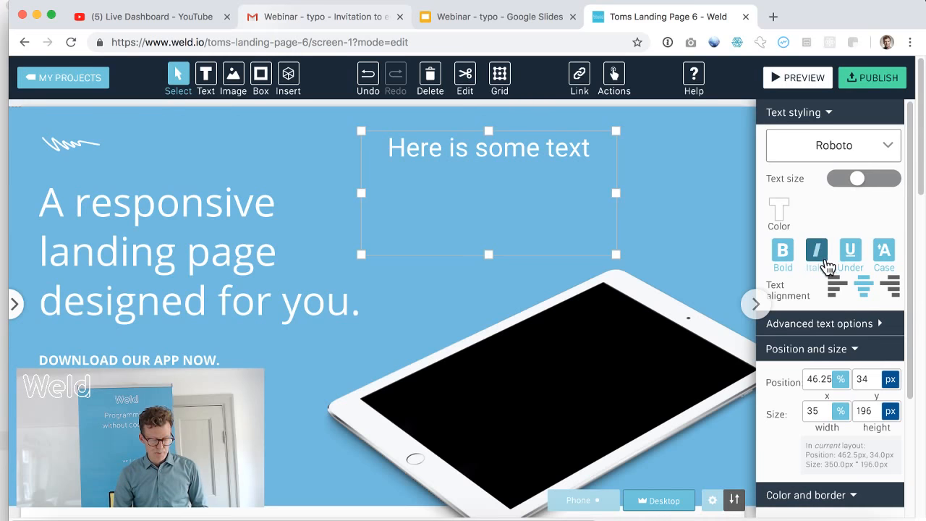
# Show the advanced text options and extend the text box to three lines, each reading "Here is some text"
pyautogui.click(836, 333)
pyautogui.scroll(-1, 826, 316)
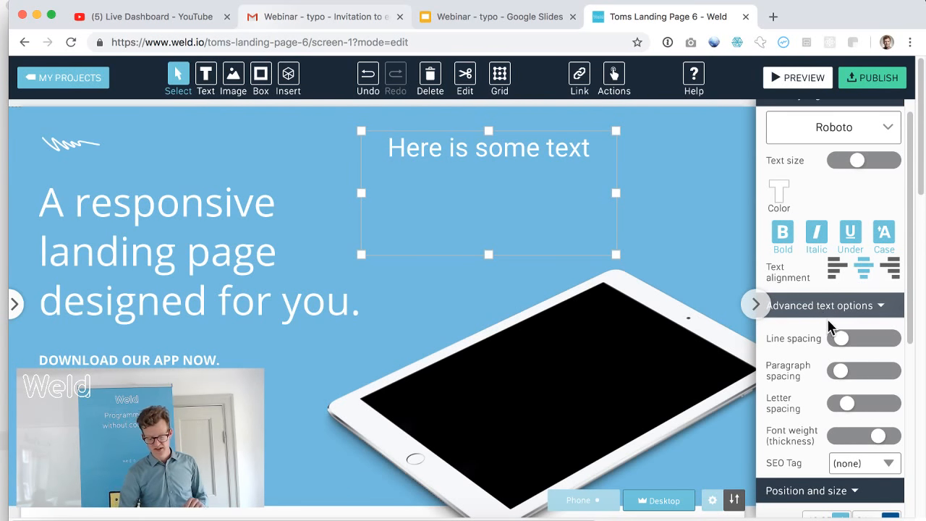
pyautogui.click(550, 149)
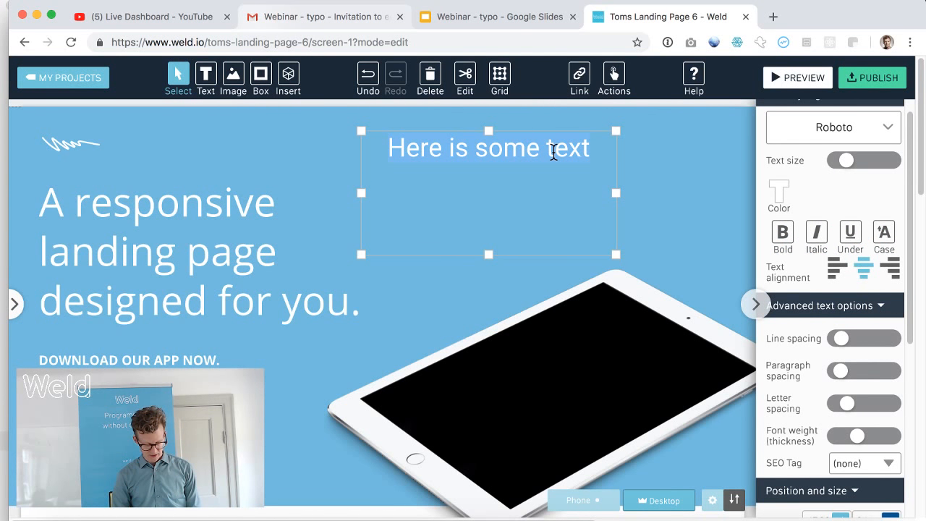
pyautogui.press('Right')
pyautogui.write('Here is some text')
pyautogui.press('Return')
pyautogui.write('Here is some text')
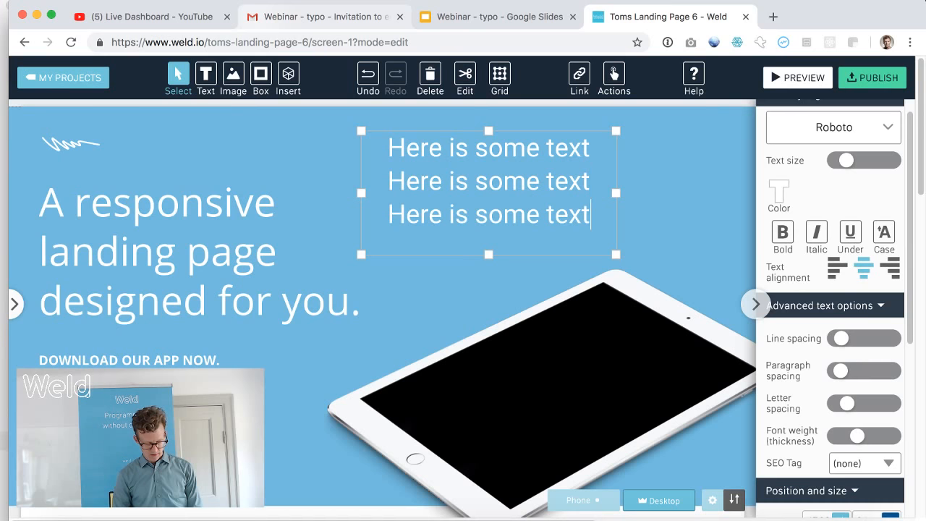
pyautogui.click(639, 188)
pyautogui.click(558, 193)
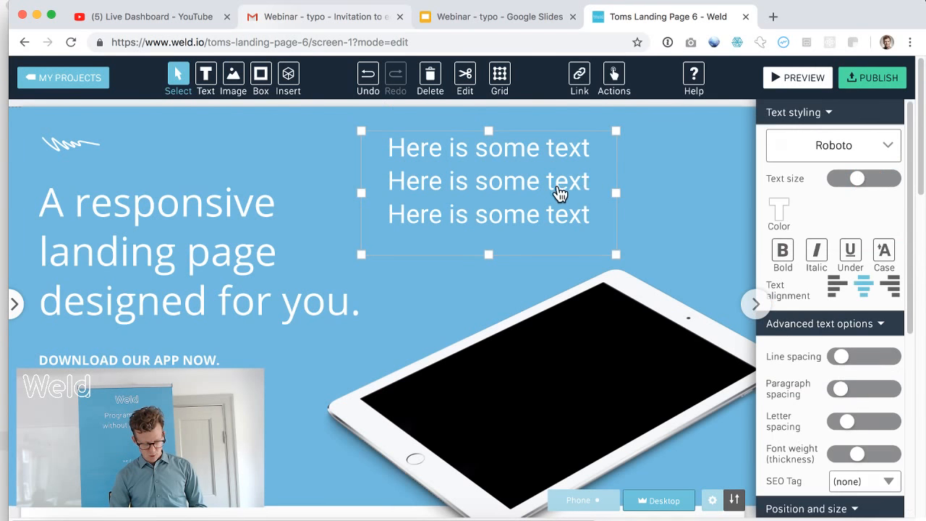
# Extend the text box's first line to read "Here is some text in a long sentence."
pyautogui.click(390, 214)
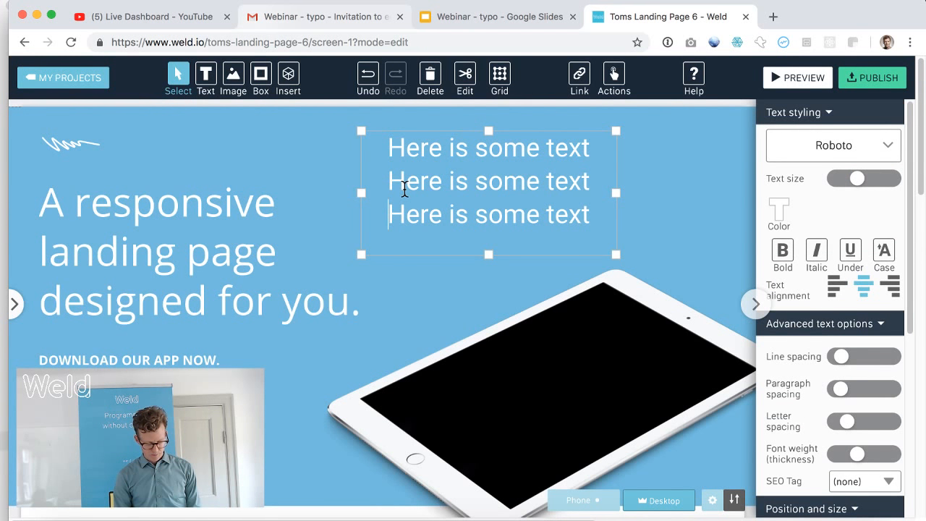
pyautogui.press('Up')
pyautogui.press('Up')
pyautogui.press('super+Right')
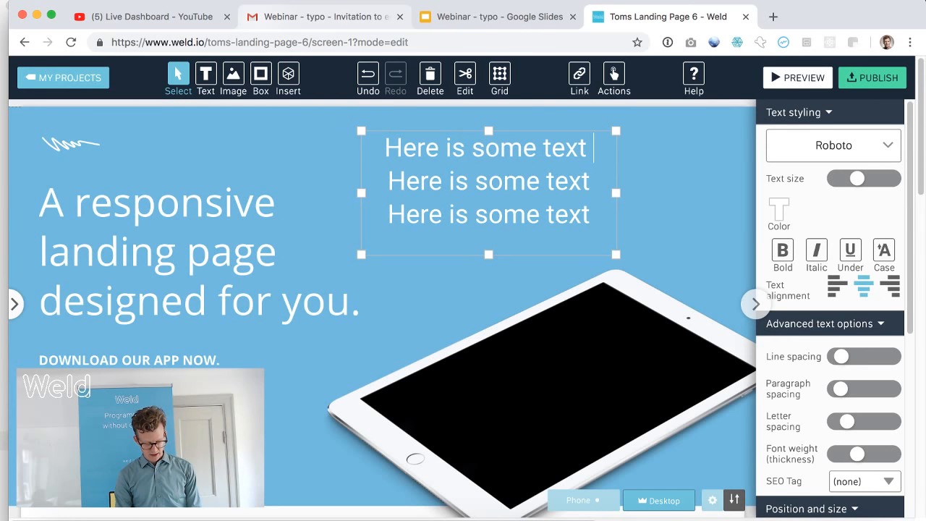
pyautogui.write('in a long ')
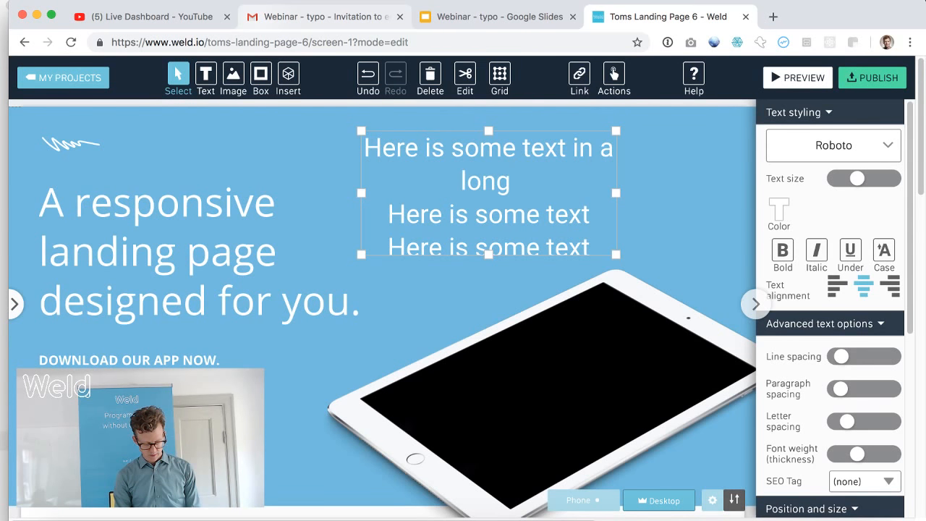
pyautogui.write('sentence.')
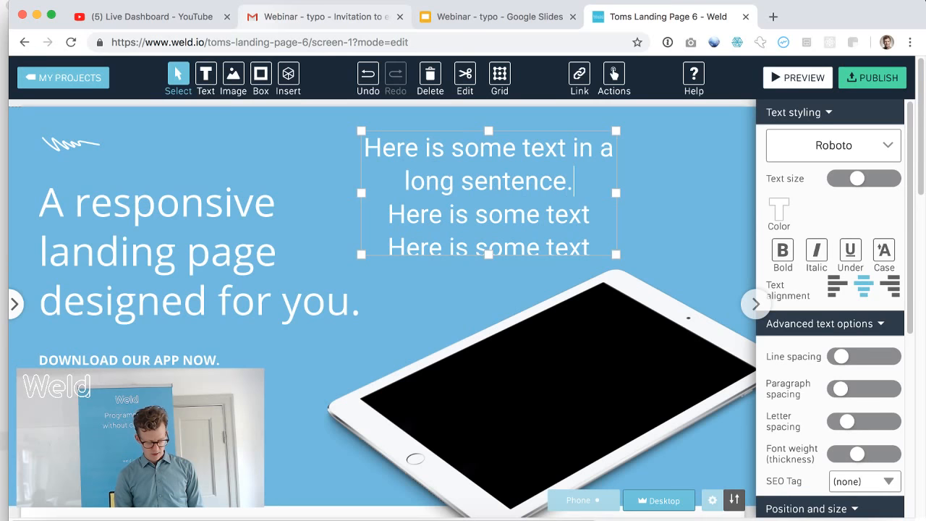
# Increase the text box's height at its lower edge until all of its text fits inside
pyautogui.click(666, 223)
pyautogui.click(583, 215)
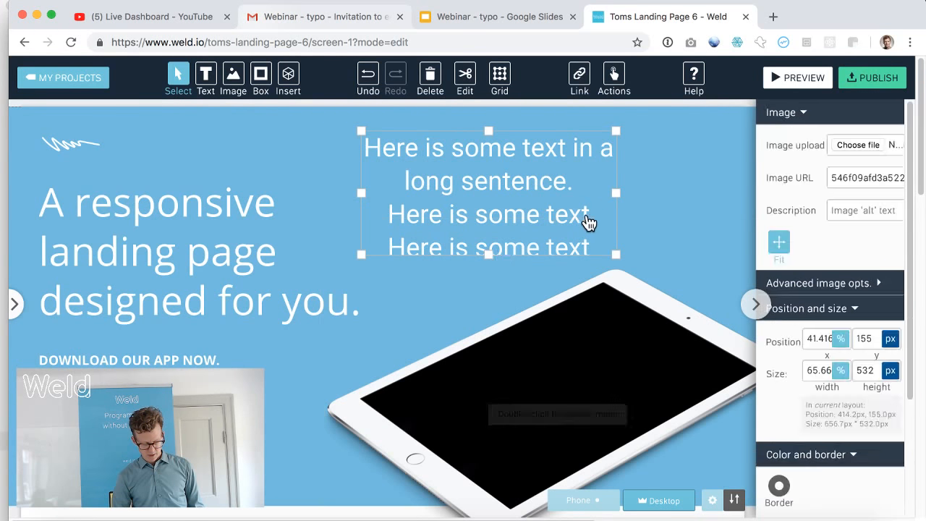
pyautogui.moveTo(489, 254); pyautogui.dragTo(488, 274)
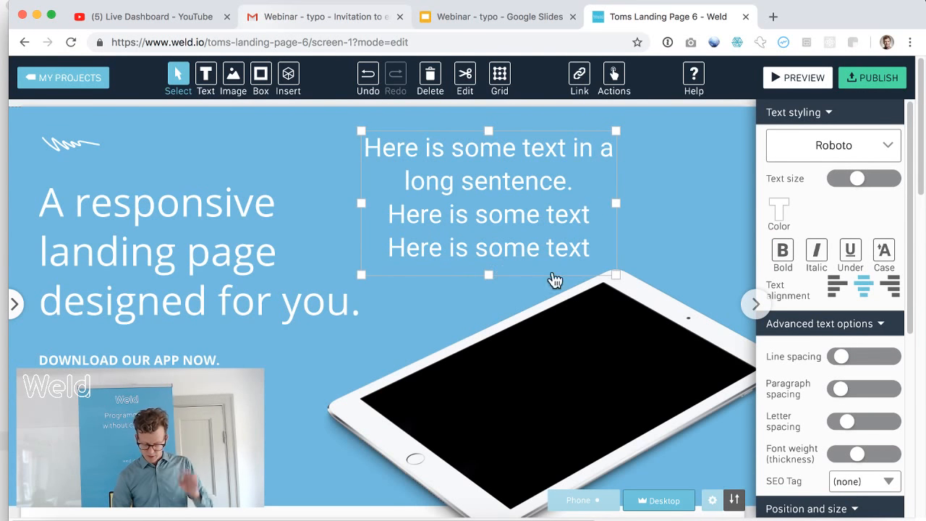
# Tighten the text box's line spacing slightly and increase the spacing between its paragraphs
pyautogui.click(843, 362)
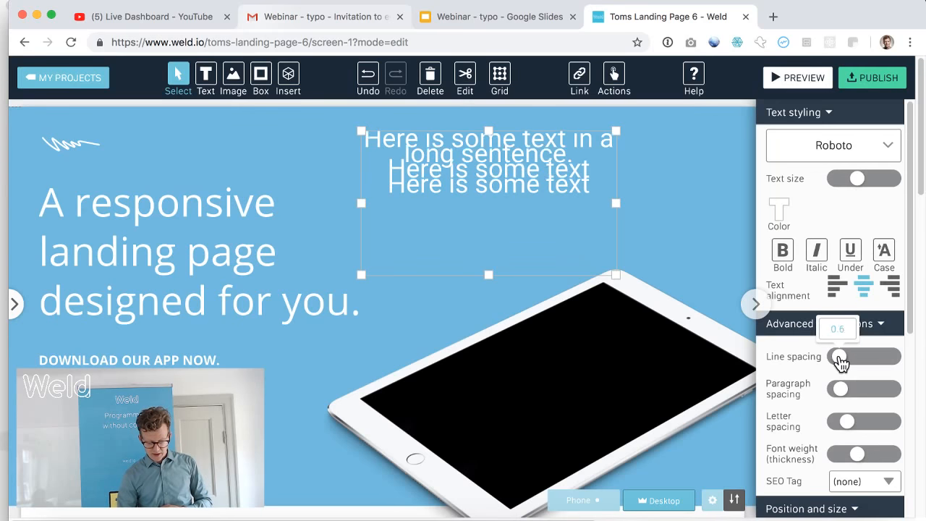
pyautogui.moveTo(844, 361); pyautogui.dragTo(834, 358)
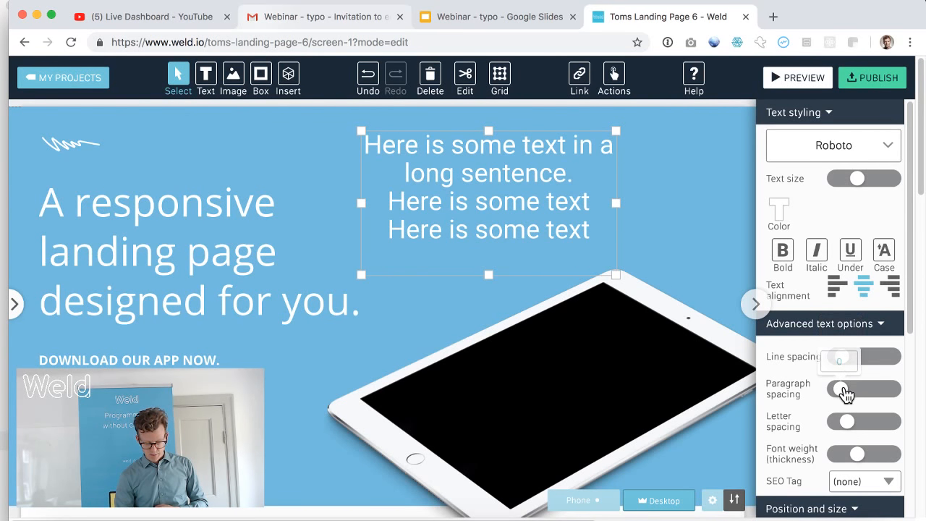
pyautogui.moveTo(843, 394); pyautogui.dragTo(842, 388)
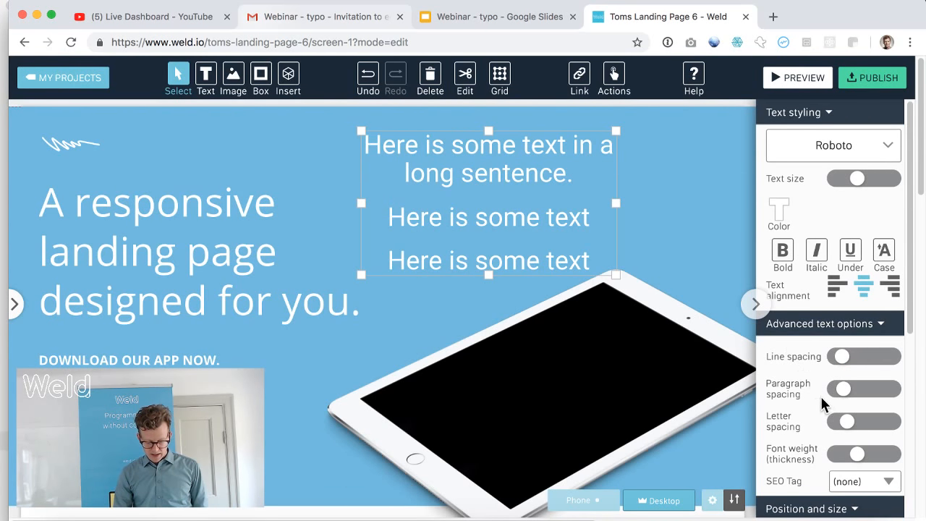
# Try tighter letter spacing on the text box, including a value of -0.15, and reset it to 0
pyautogui.moveTo(845, 422); pyautogui.dragTo(853, 429)
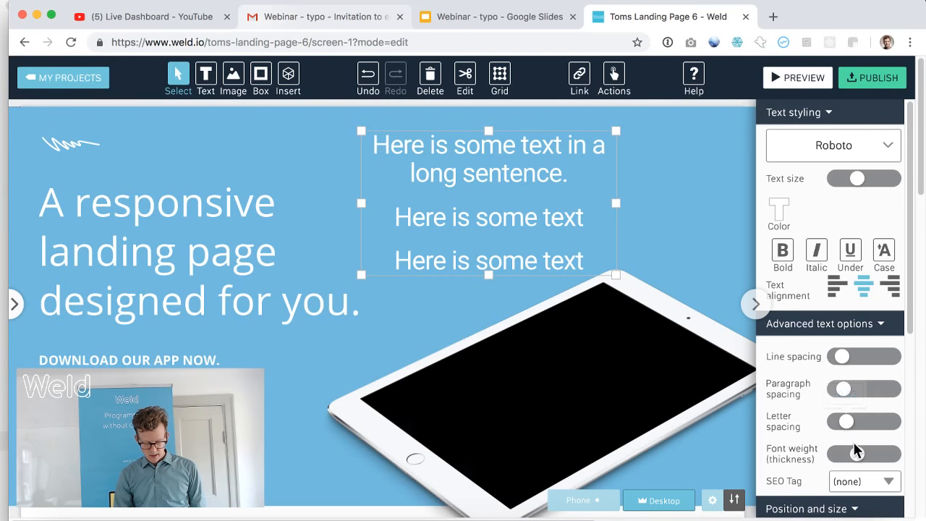
pyautogui.moveTo(855, 461)
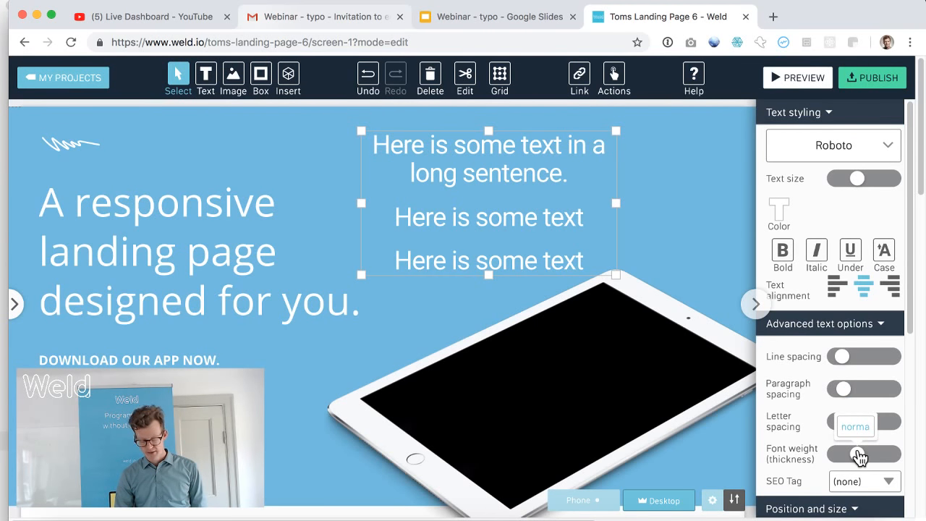
pyautogui.moveTo(858, 457)
pyautogui.mouseDown()
pyautogui.moveTo(833, 455)
pyautogui.moveTo(908, 460)
pyautogui.moveTo(843, 458)
pyautogui.moveTo(858, 458)
pyautogui.mouseUp()
pyautogui.moveTo(844, 390); pyautogui.dragTo(850, 428)
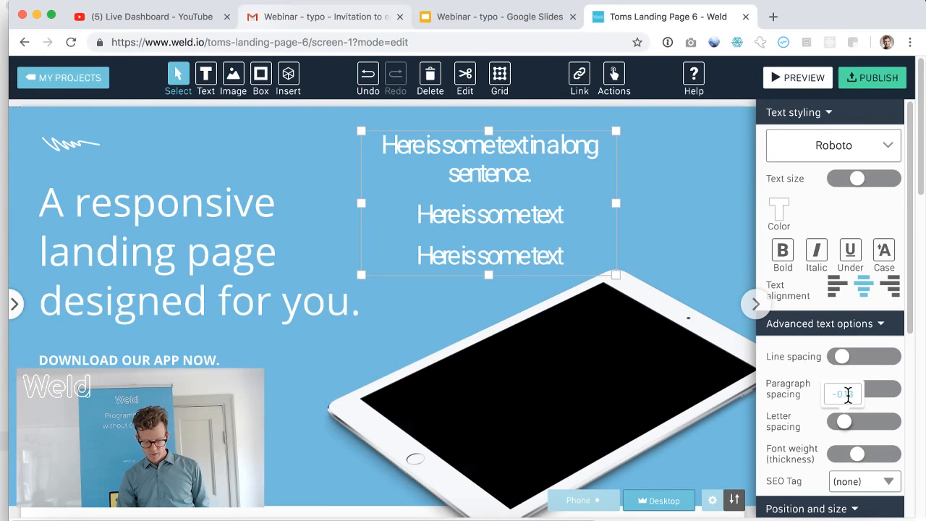
pyautogui.moveTo(847, 394); pyautogui.dragTo(855, 414)
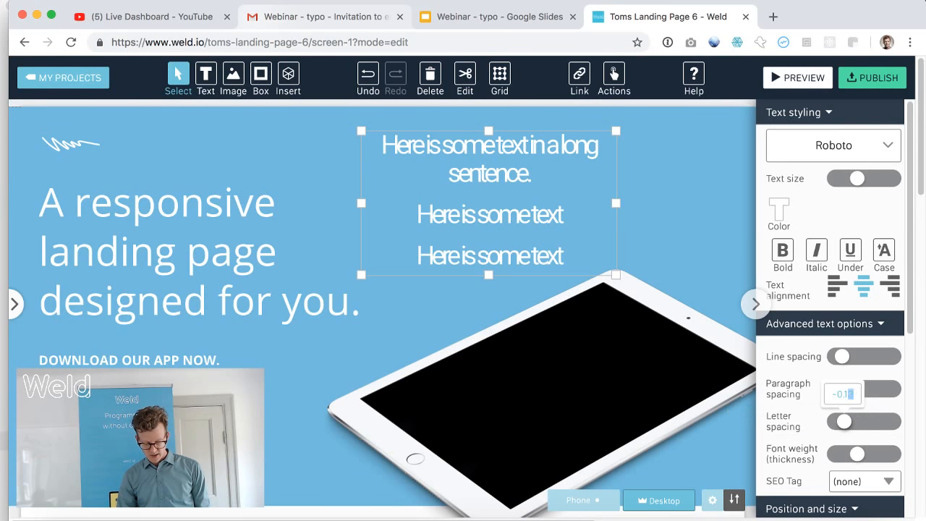
pyautogui.write('5')
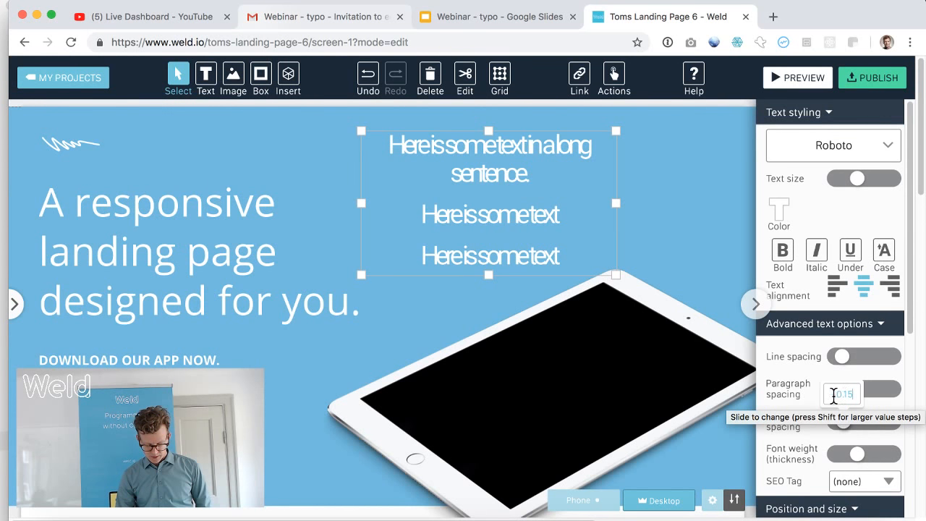
pyautogui.moveTo(831, 395); pyautogui.dragTo(854, 396)
pyautogui.write('0')
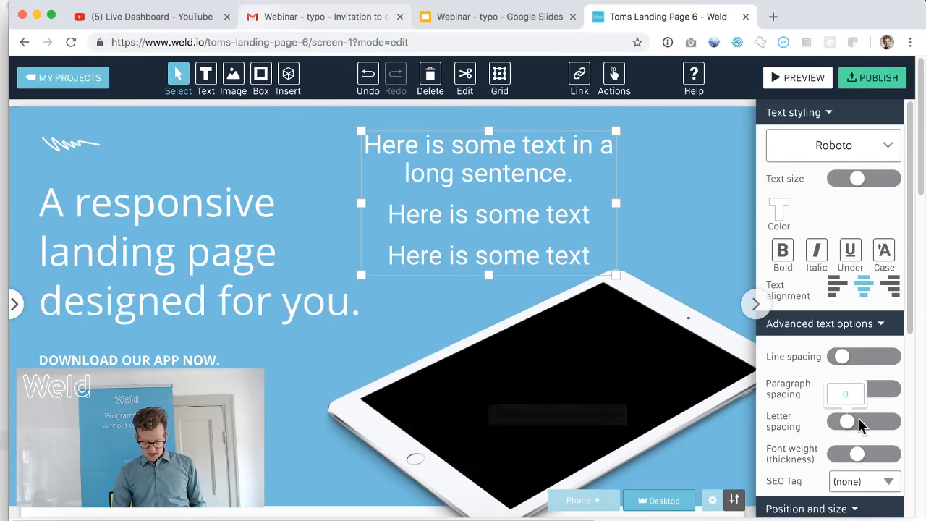
# Try the H1 SEO tag on the text box and set the tag back to (none)
pyautogui.click(860, 491)
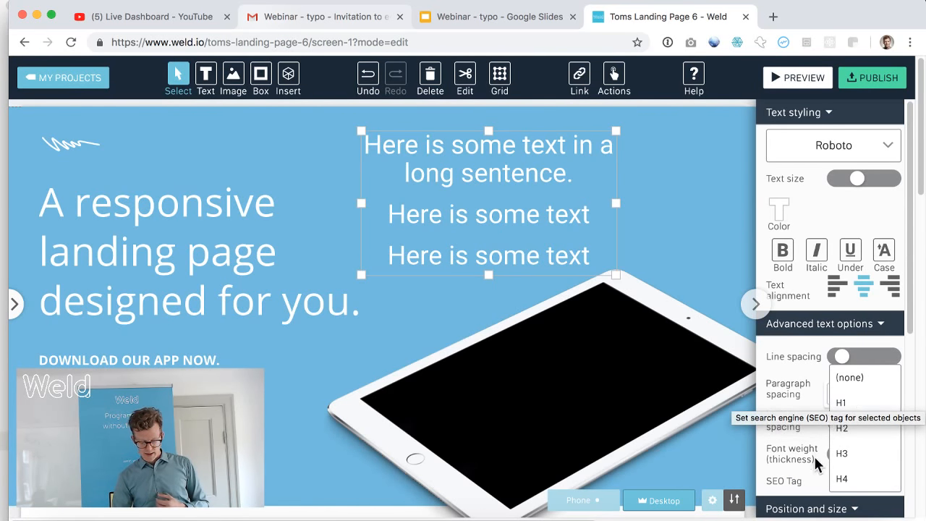
pyautogui.click(872, 409)
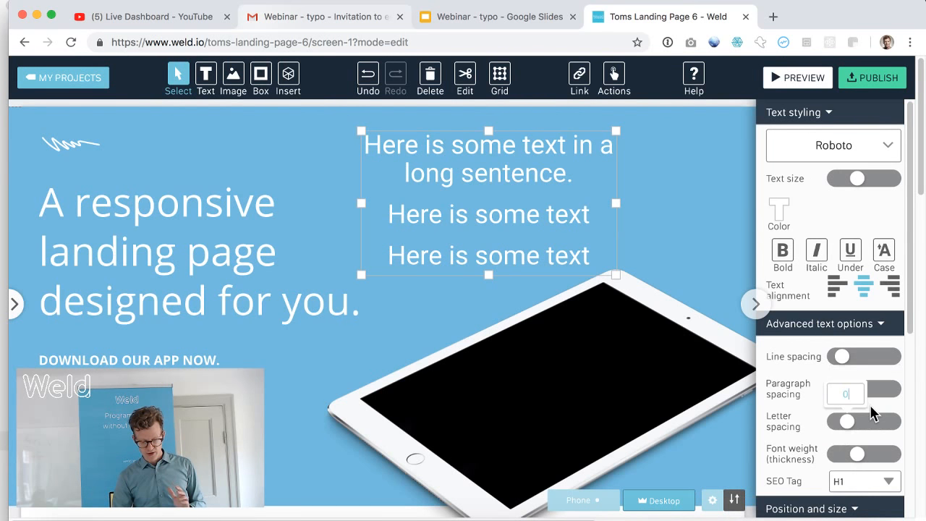
pyautogui.click(866, 490)
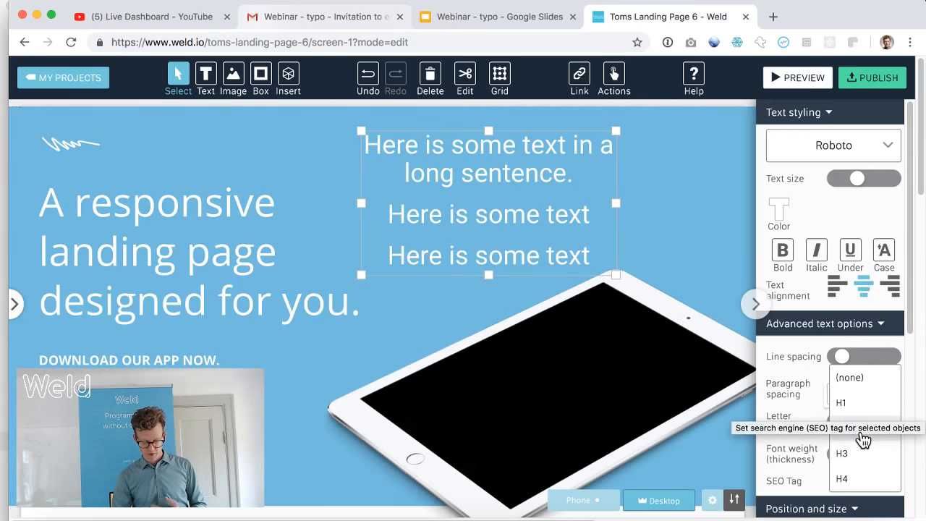
pyautogui.click(851, 377)
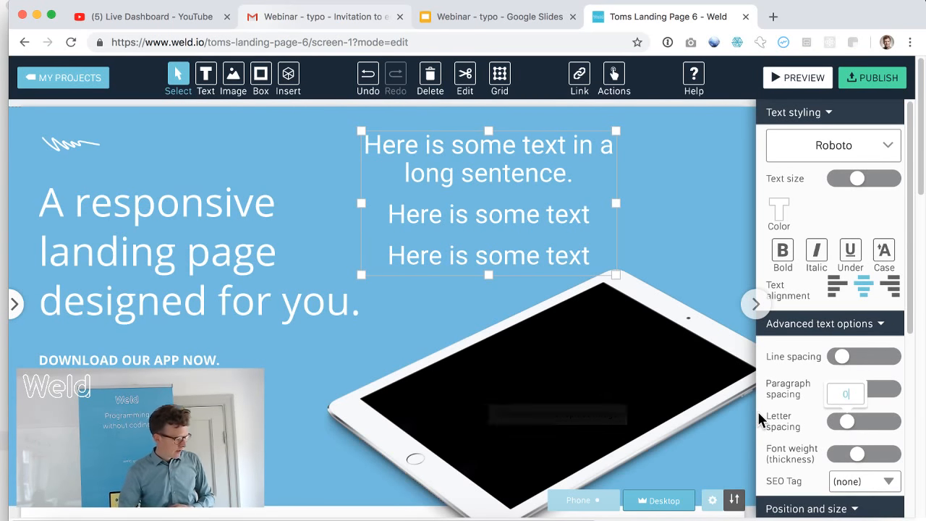
# Open the finder for more fonts and browse the popular fonts, listing those similar to Open Sans
pyautogui.click(829, 150)
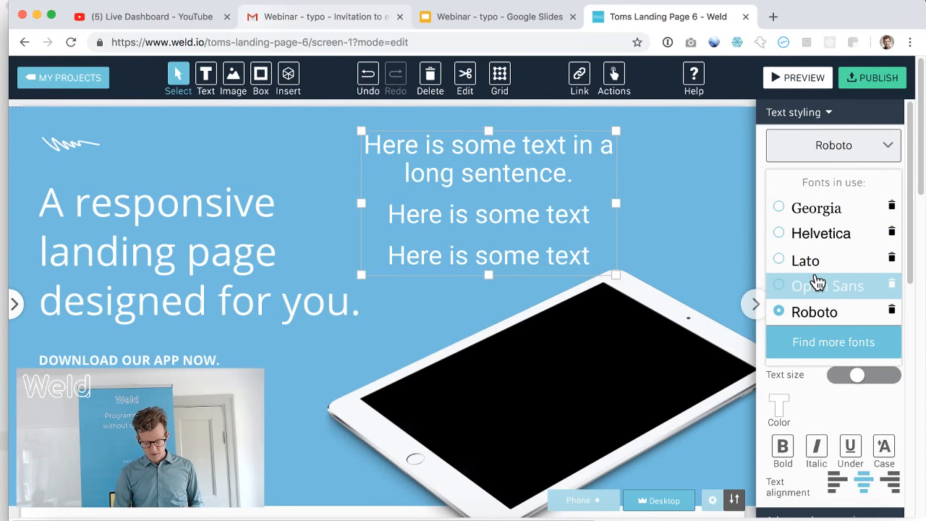
pyautogui.click(829, 345)
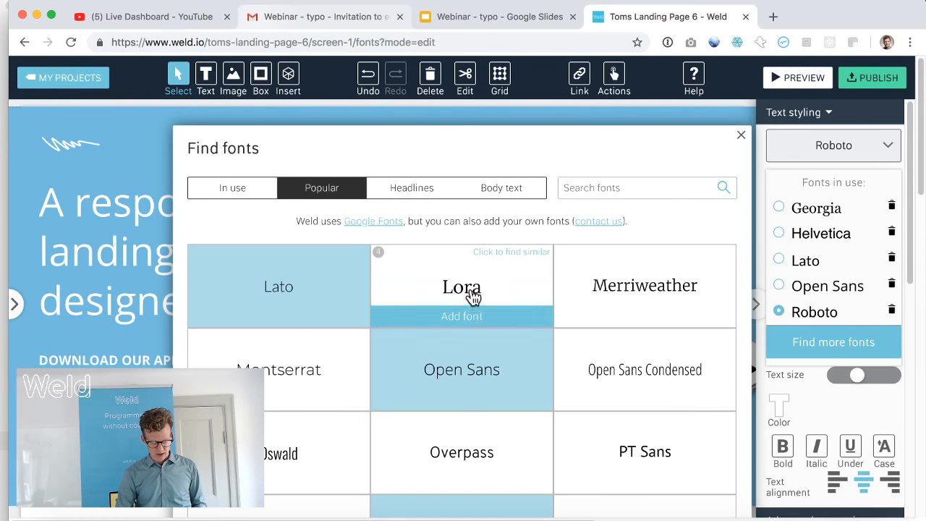
pyautogui.click(484, 377)
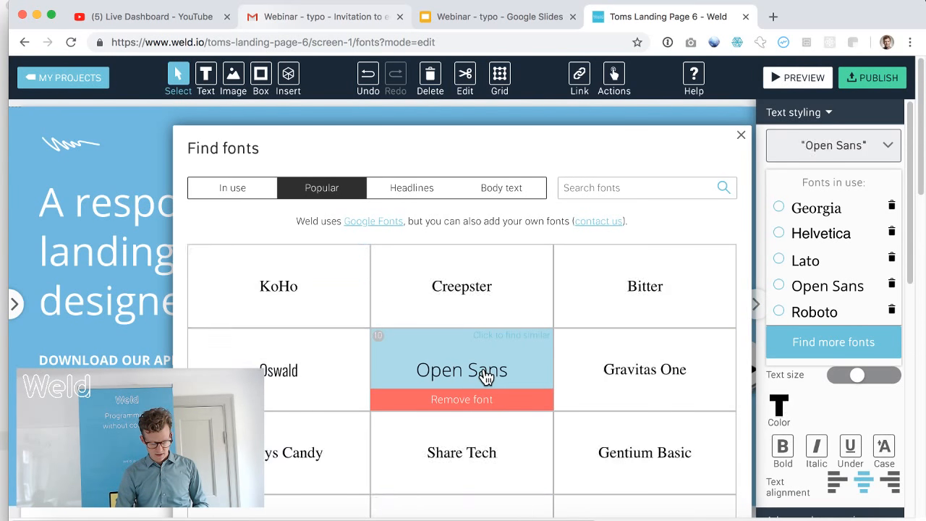
pyautogui.click(599, 370)
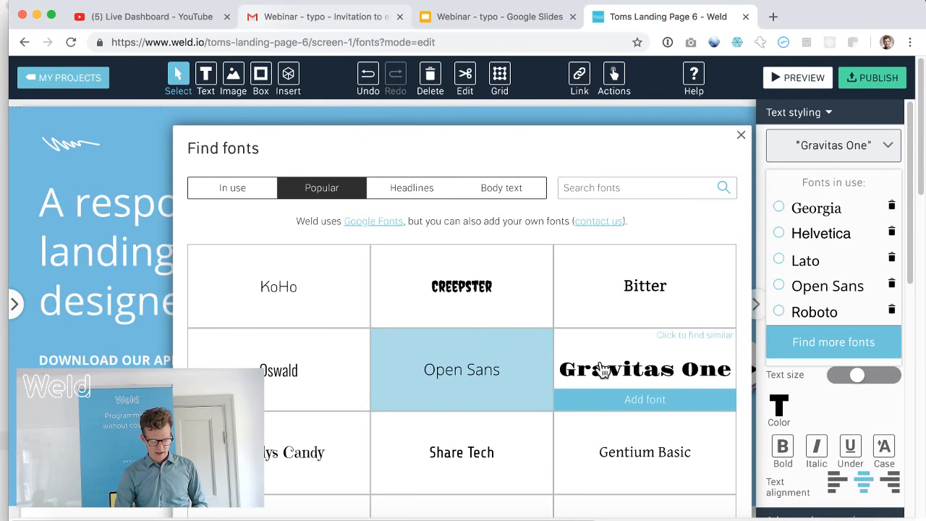
# Browse the headline and body text font categories and search the fonts for "serif"
pyautogui.click(404, 197)
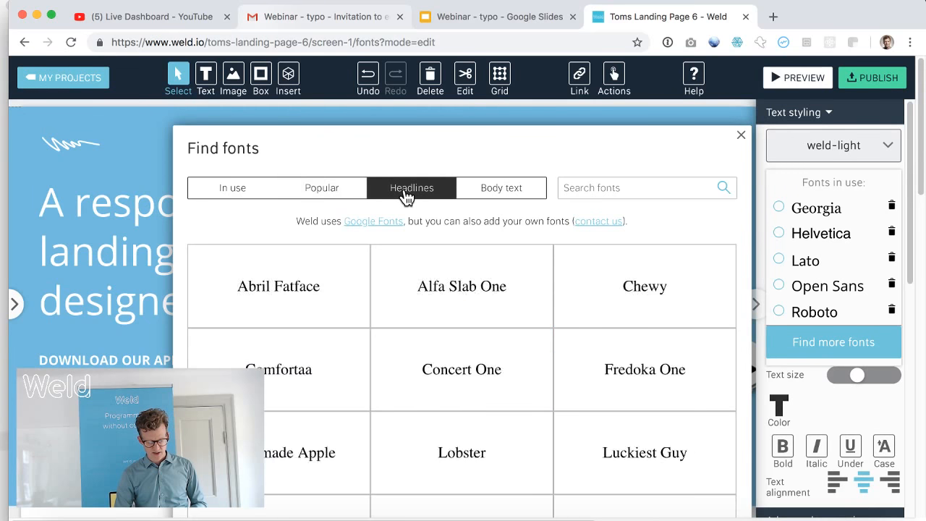
pyautogui.click(497, 193)
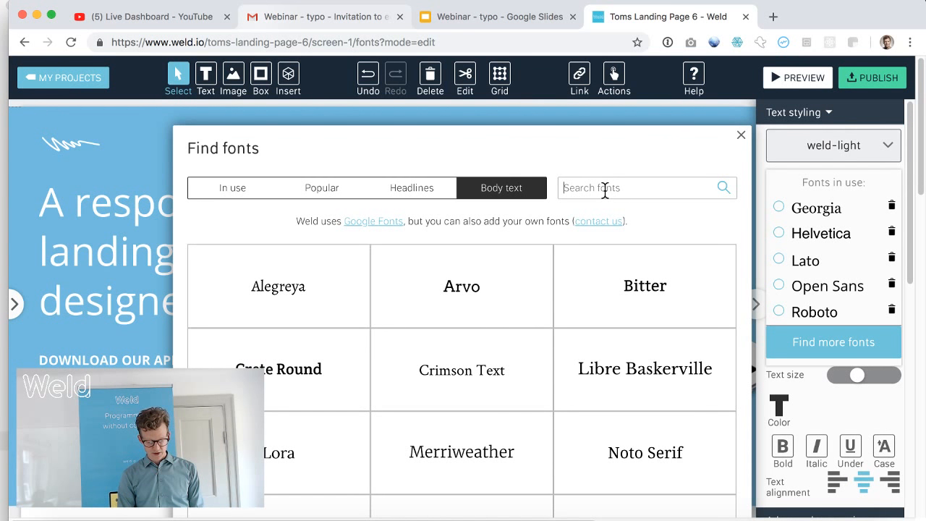
pyautogui.write('serif')
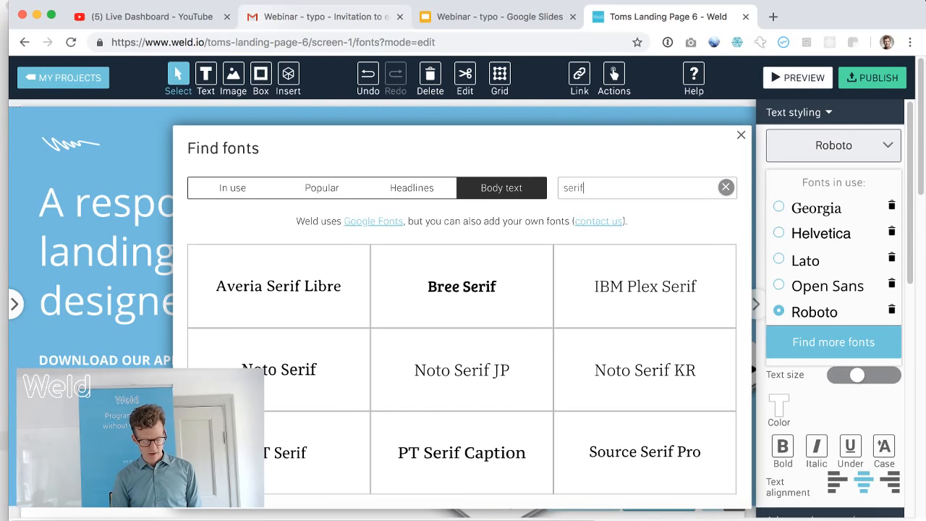
# Search the fonts for "sans" and look through the matching typefaces
pyautogui.press('super+a')
pyautogui.write('sans')
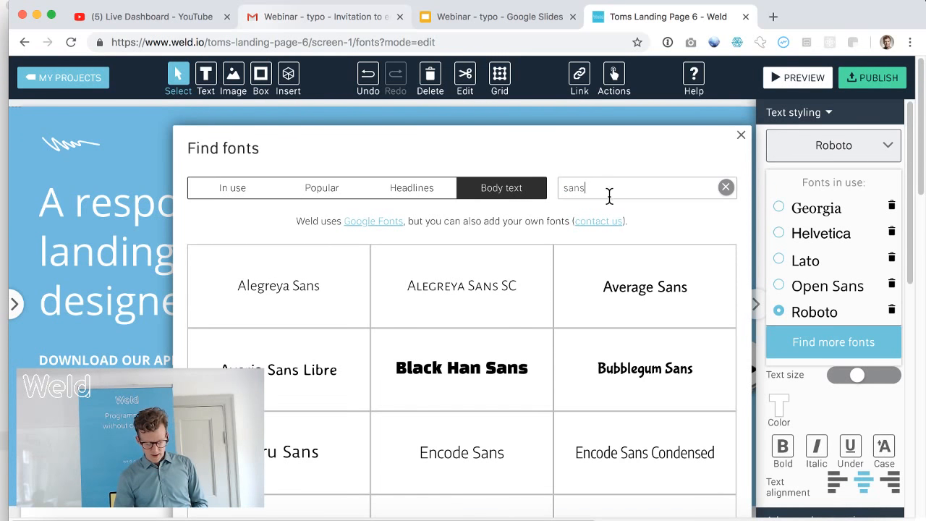
pyautogui.doubleClick(573, 188)
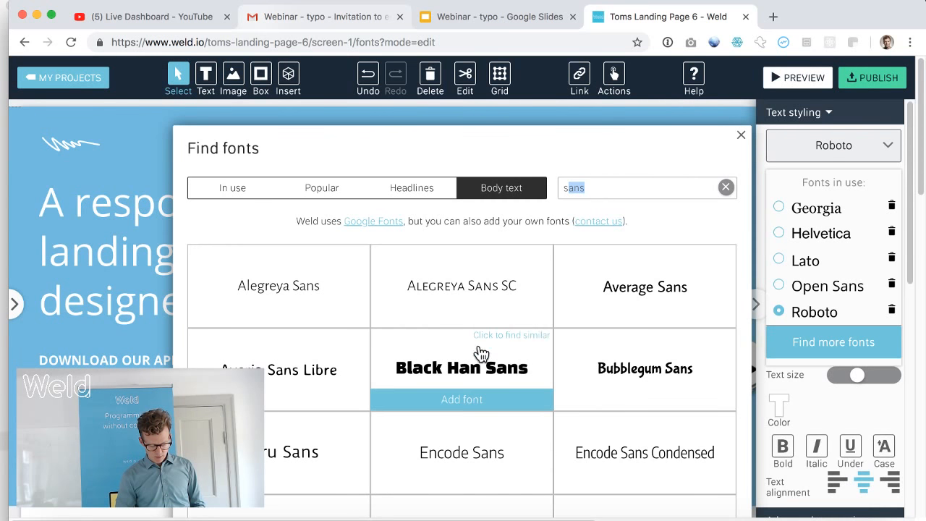
pyautogui.scroll(-1, 478, 362)
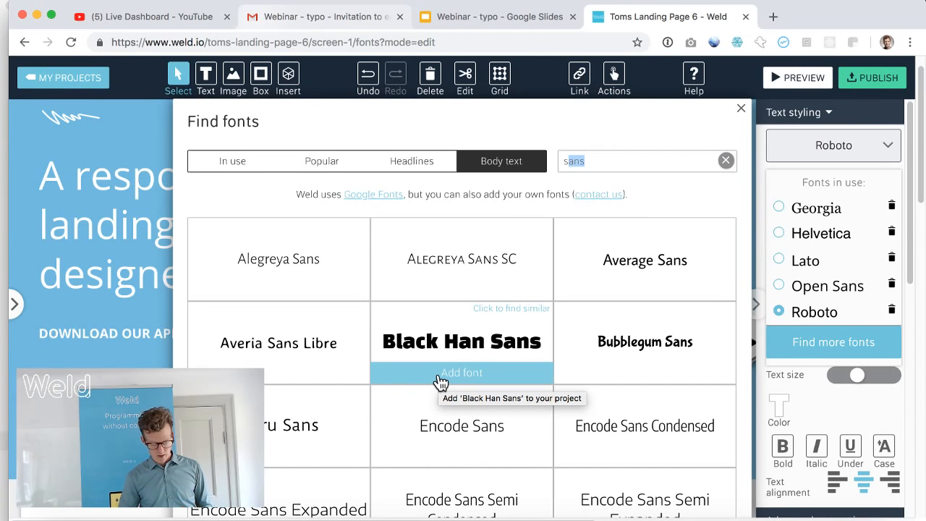
pyautogui.scroll(-1, 441, 382)
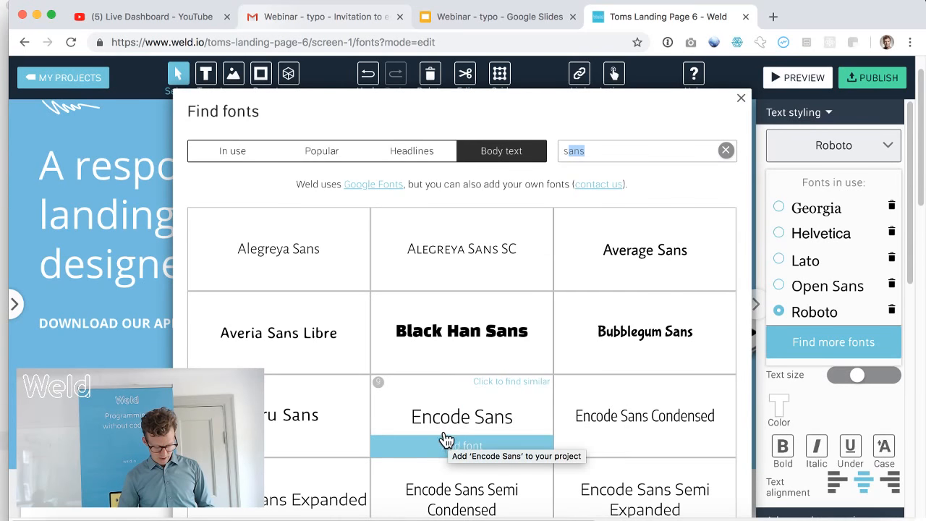
# Add the Averia Sans Libre font to the project and close the font finder
pyautogui.scroll(-2, 446, 434)
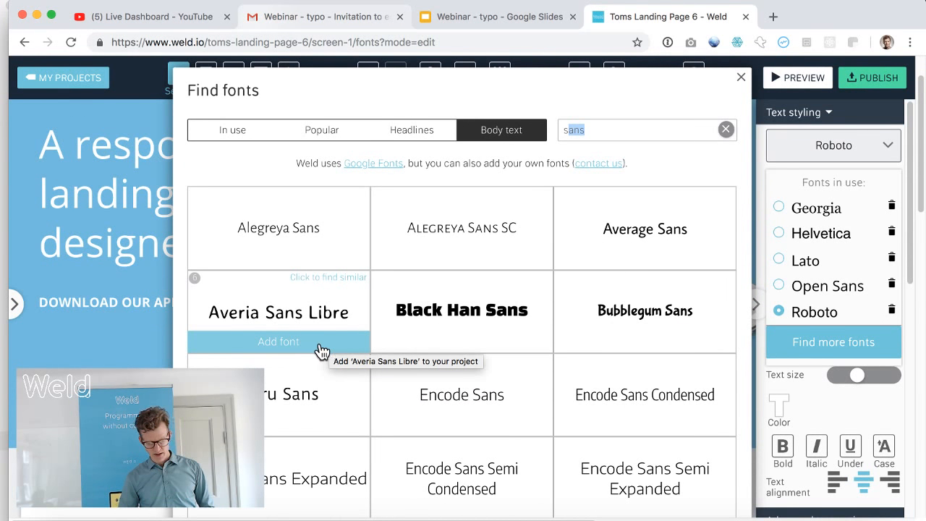
pyautogui.click(275, 350)
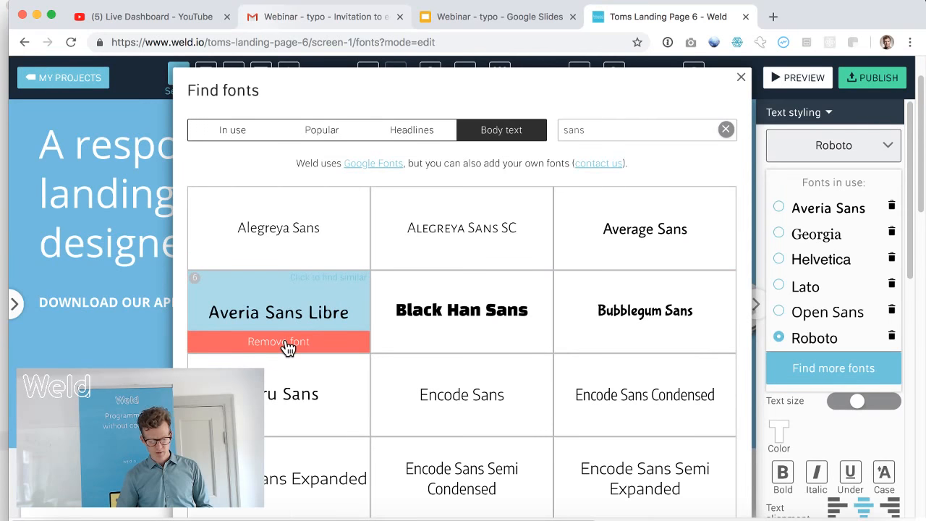
pyautogui.click(740, 78)
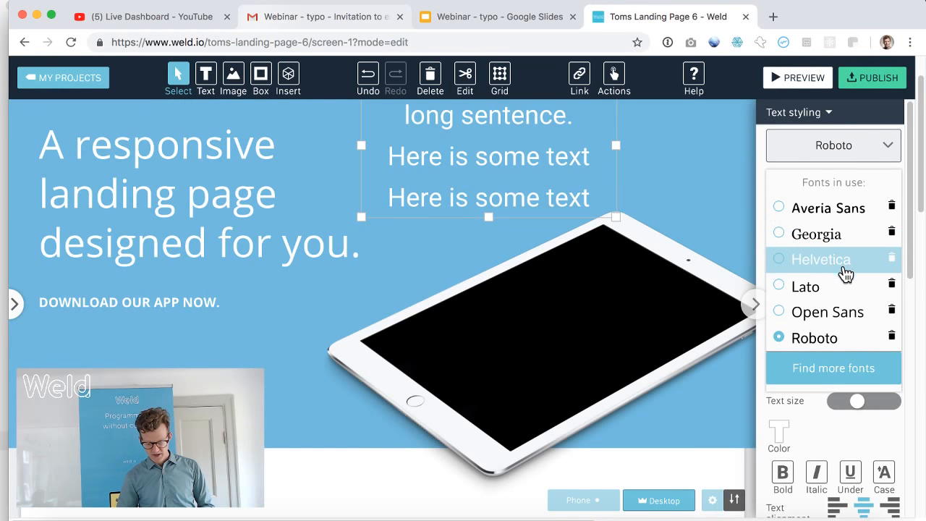
# Remove Georgia from the fonts in use and apply Averia Sans Libre to the selected text box
pyautogui.click(893, 236)
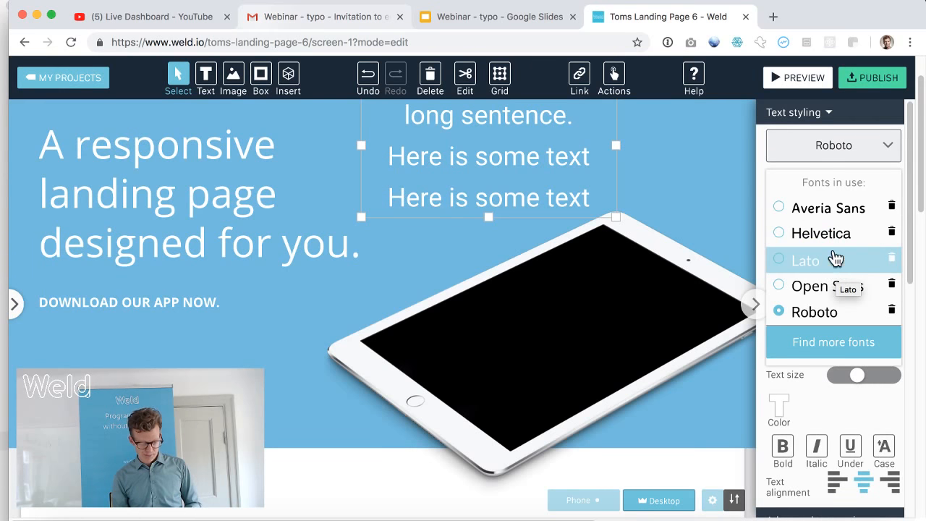
pyautogui.click(824, 215)
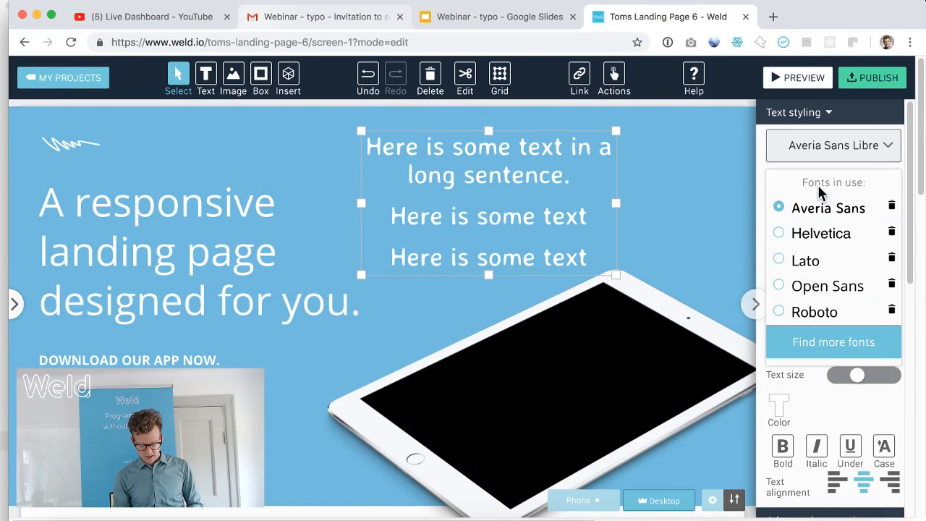
pyautogui.click(830, 152)
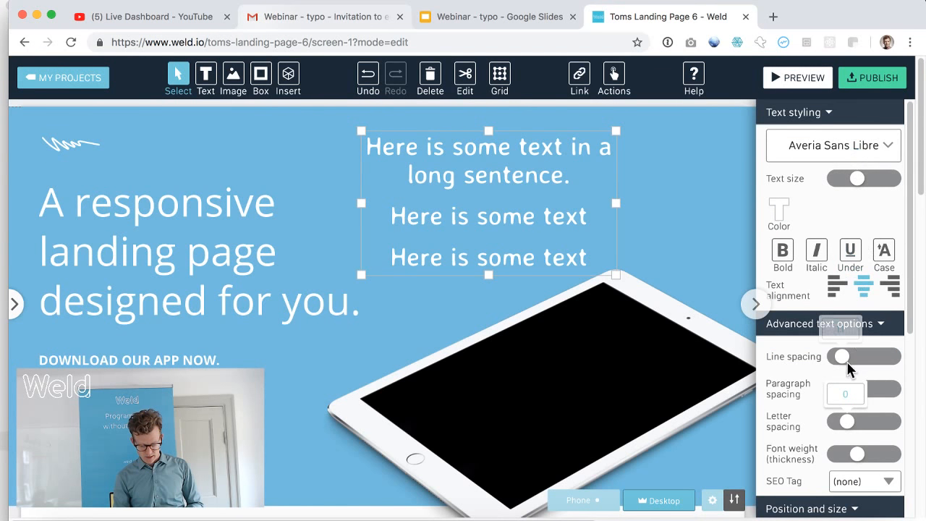
# Try a lighter font weight on the text box and set the weight back
pyautogui.scroll(-1, 844, 394)
pyautogui.moveTo(858, 443)
pyautogui.mouseDown()
pyautogui.moveTo(839, 439)
pyautogui.moveTo(898, 437)
pyautogui.moveTo(825, 436)
pyautogui.moveTo(843, 438)
pyautogui.mouseUp()
pyautogui.click(862, 438)
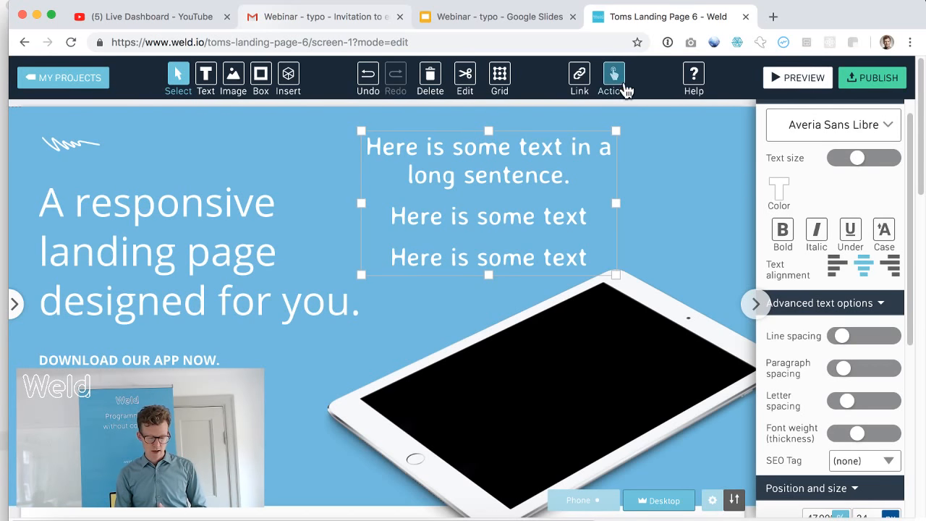
# Look at the available help options and at the link destinations and transitions for the text box
pyautogui.click(695, 81)
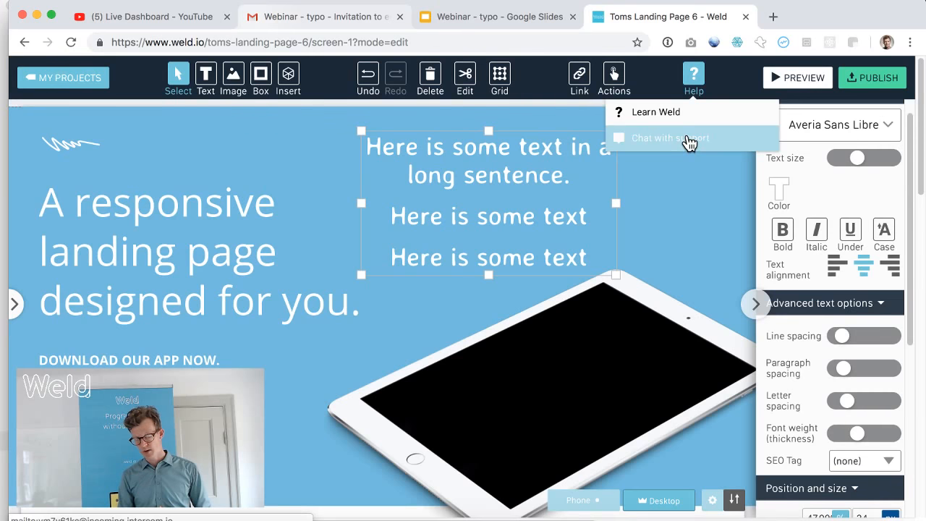
pyautogui.click(692, 78)
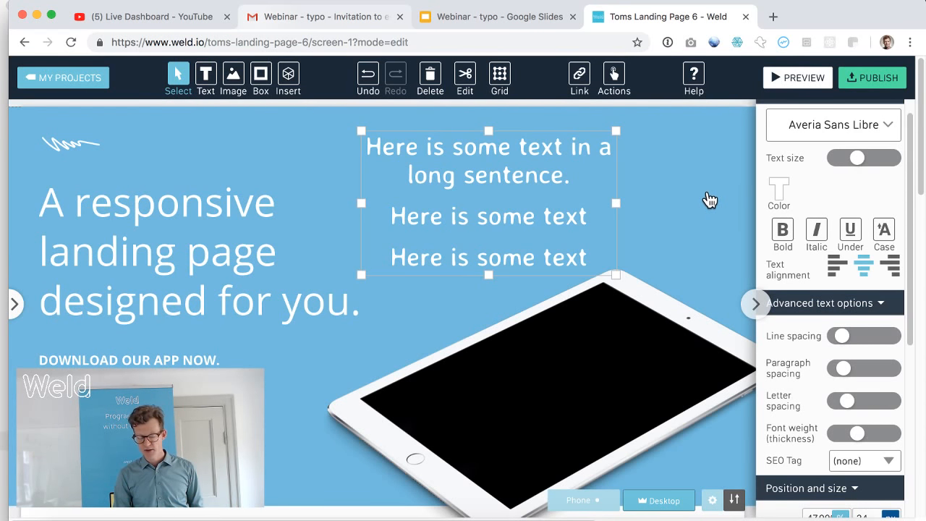
pyautogui.click(580, 76)
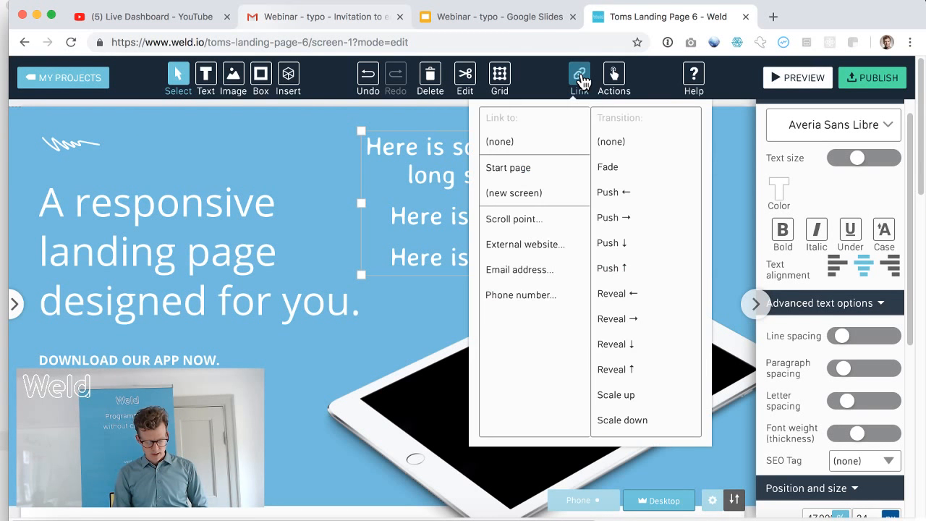
pyautogui.click(579, 78)
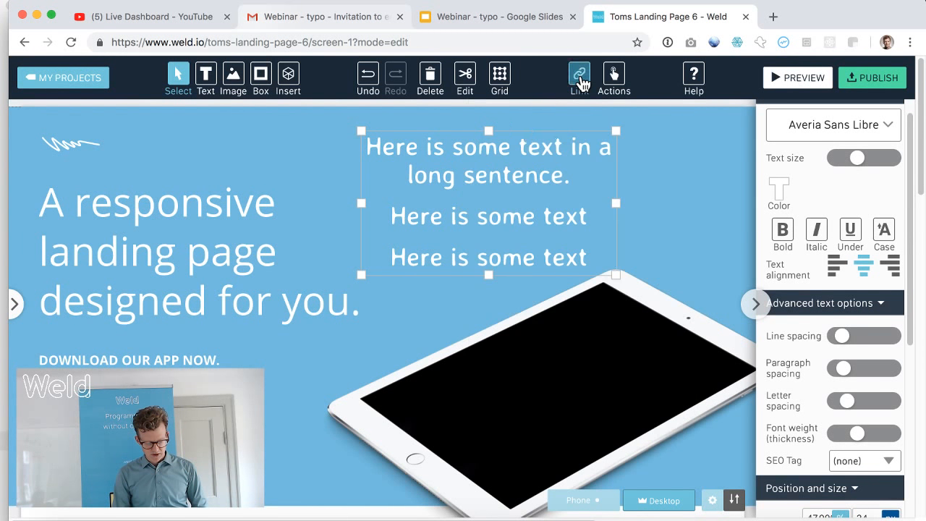
pyautogui.click(578, 81)
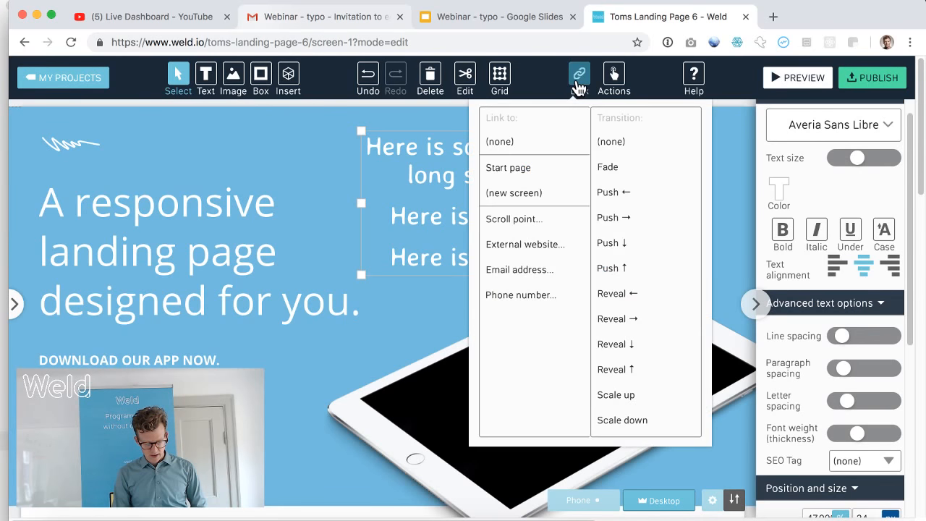
pyautogui.click(548, 246)
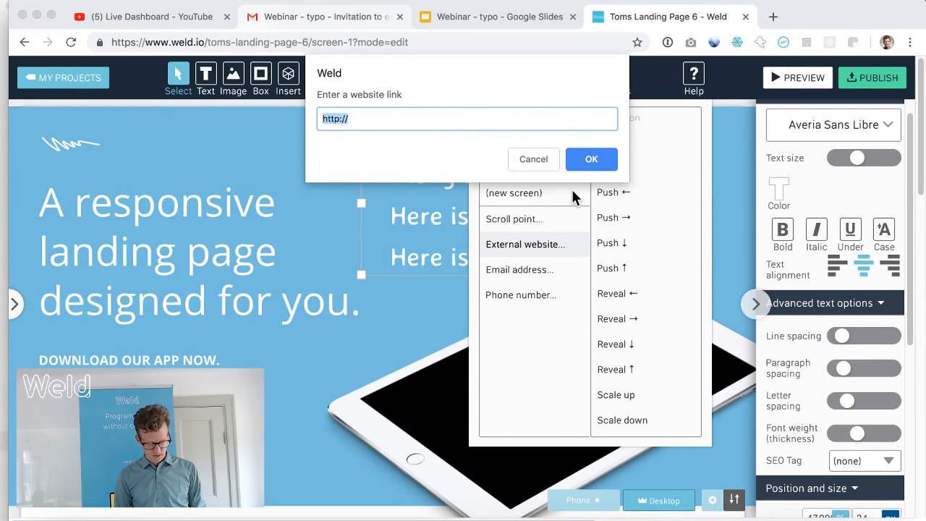
pyautogui.press('Right')
pyautogui.write('www.we')
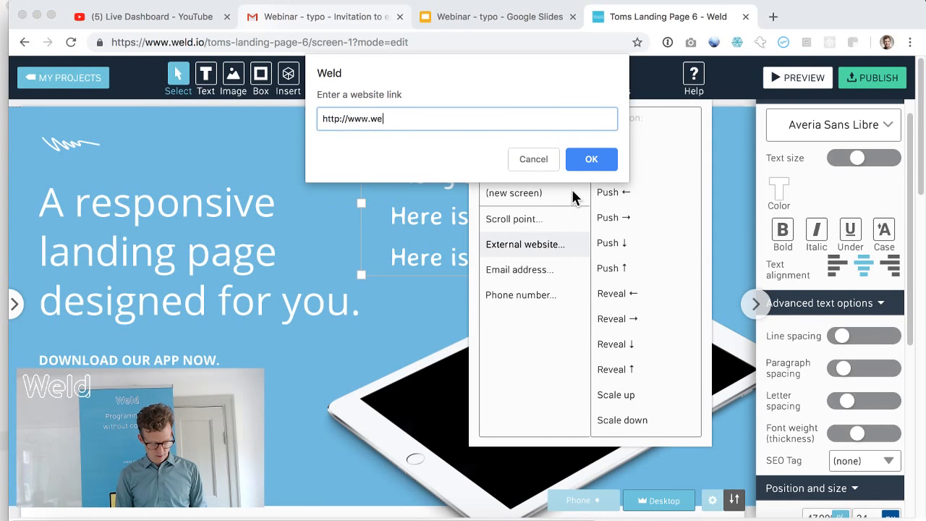
pyautogui.write('ld.io')
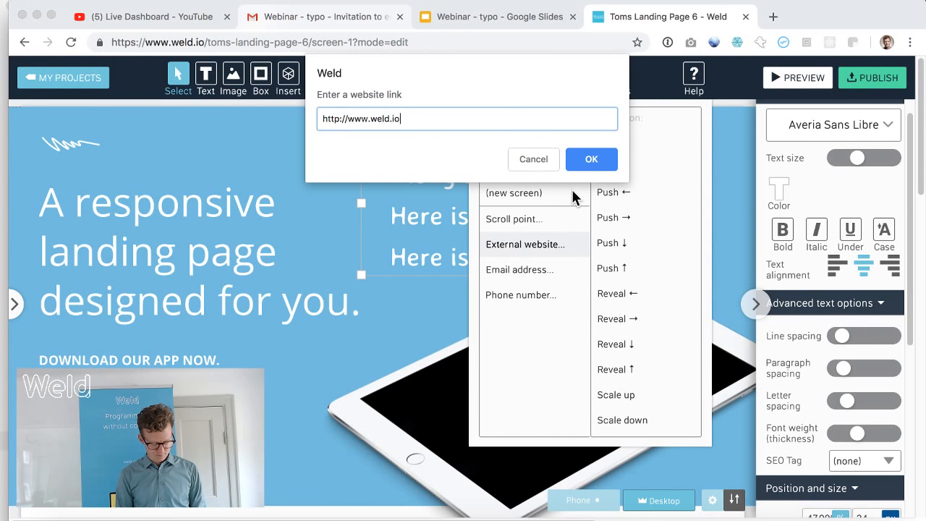
pyautogui.press('Return')
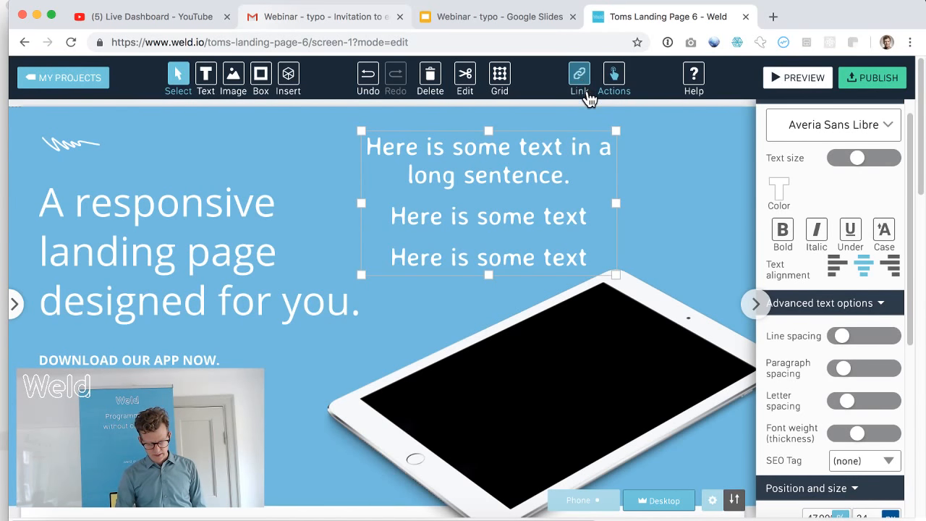
# Check which objects carry a link by selecting the background, the headline and the text box in turn
pyautogui.click(643, 186)
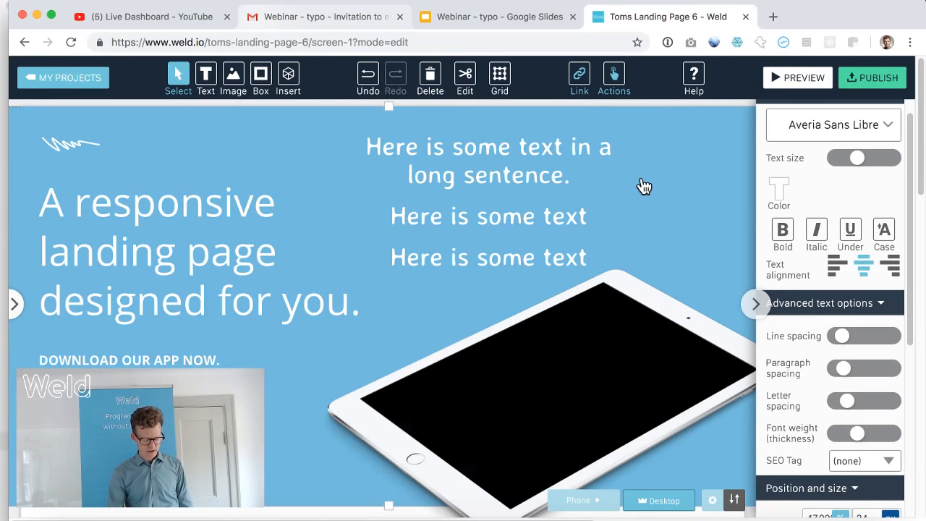
pyautogui.click(595, 189)
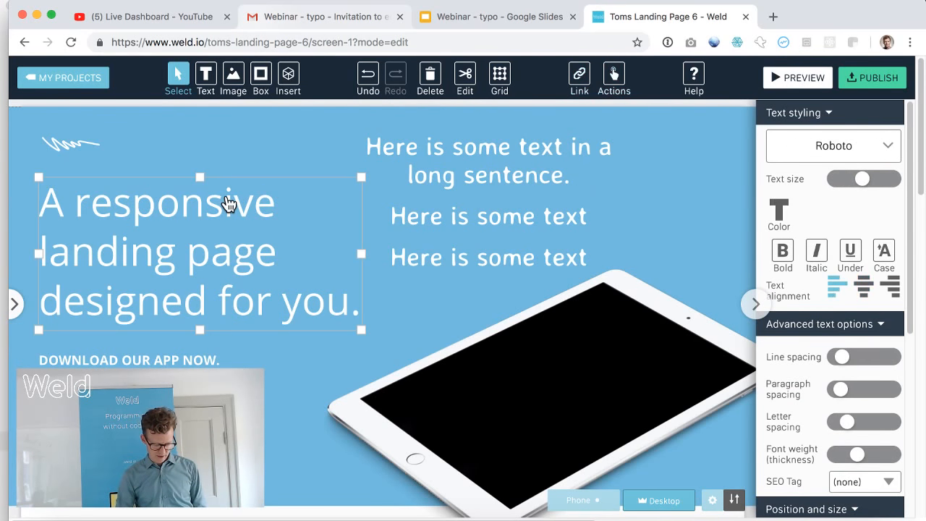
pyautogui.click(465, 217)
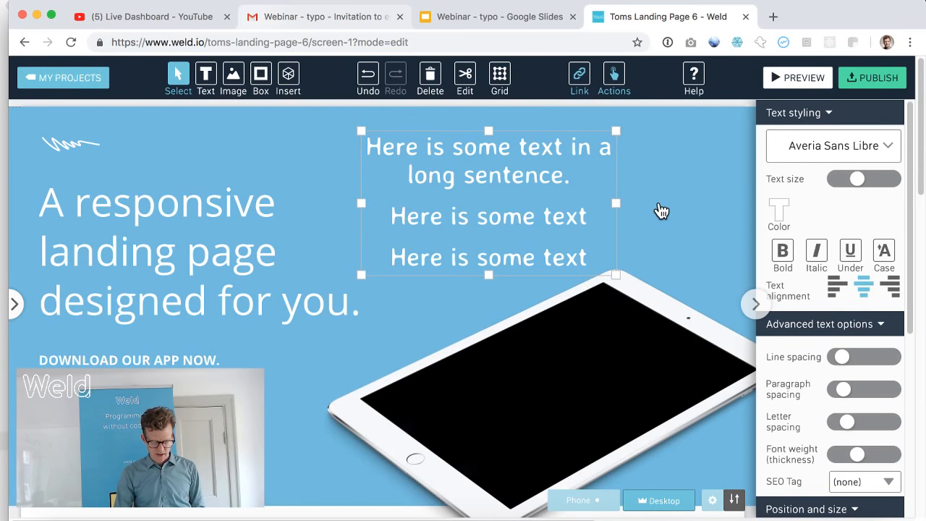
# Preview the page, follow the text box's link to test it, and return to editing the project
pyautogui.click(791, 80)
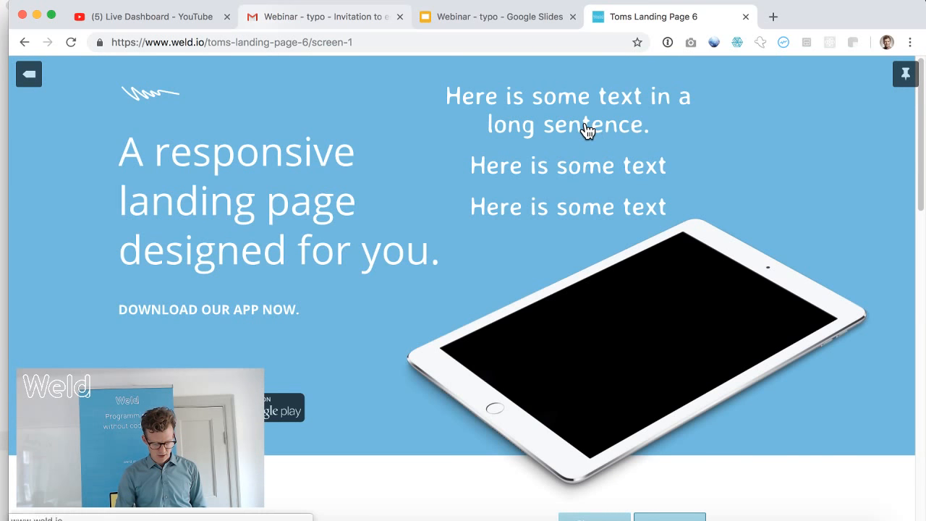
pyautogui.click(588, 130)
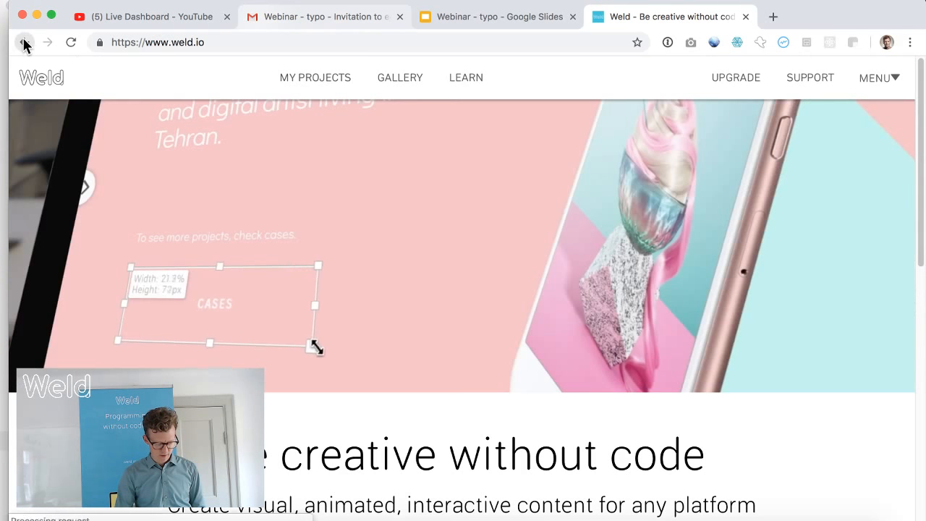
pyautogui.click(24, 42)
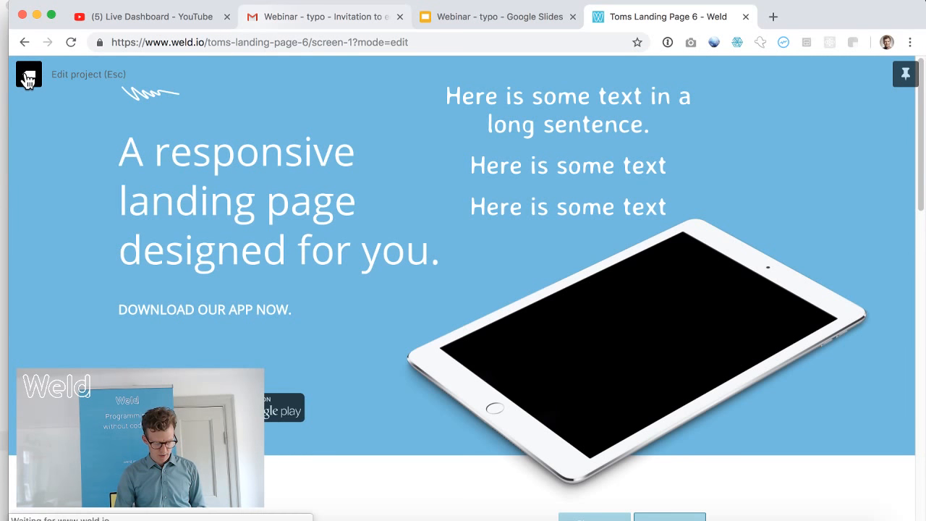
pyautogui.click(28, 78)
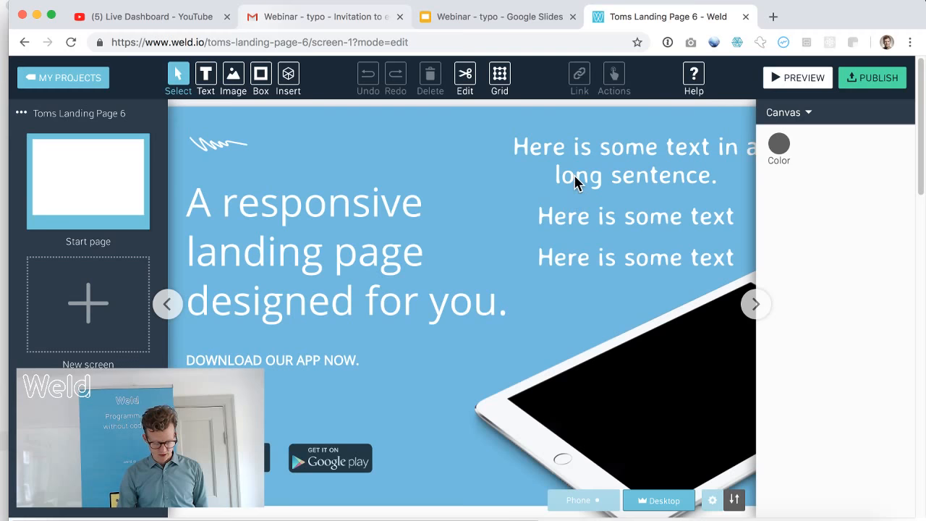
# Remove the link from the whole text box by setting its link to (none)
pyautogui.click(570, 175)
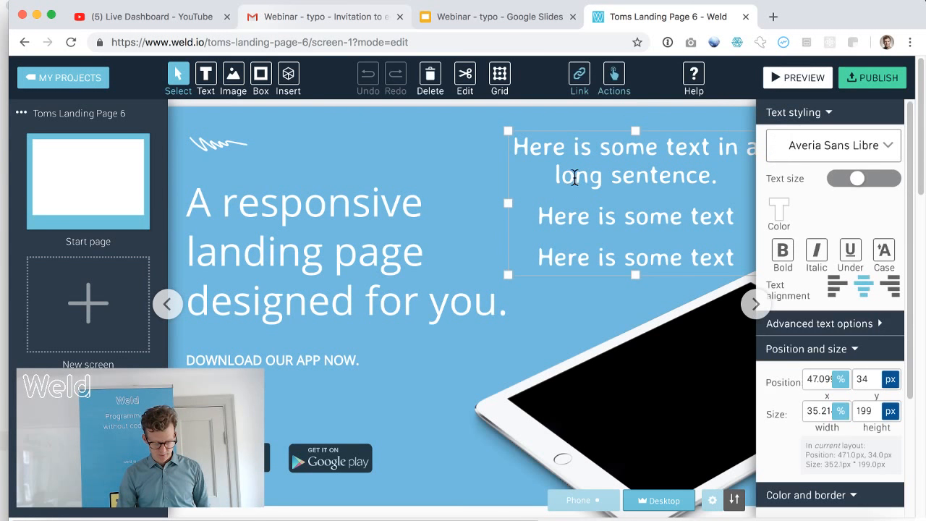
pyautogui.click(582, 79)
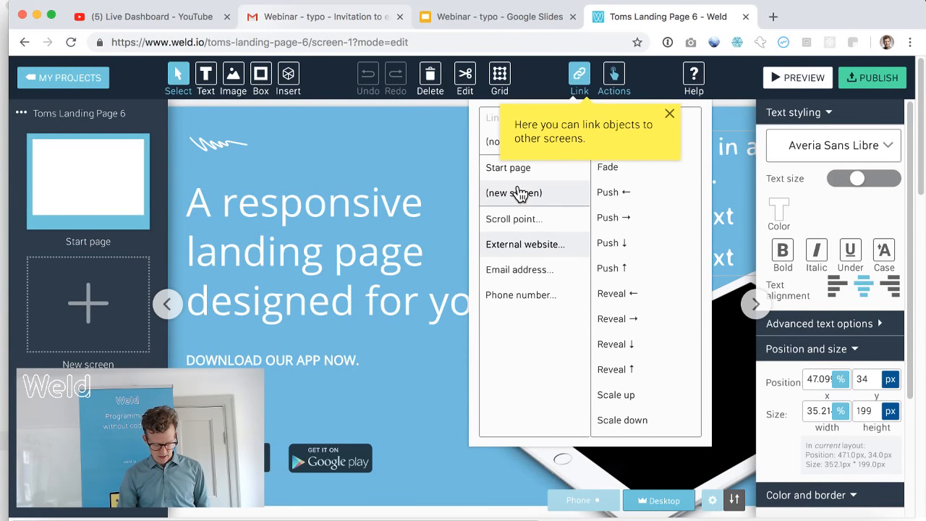
pyautogui.click(492, 147)
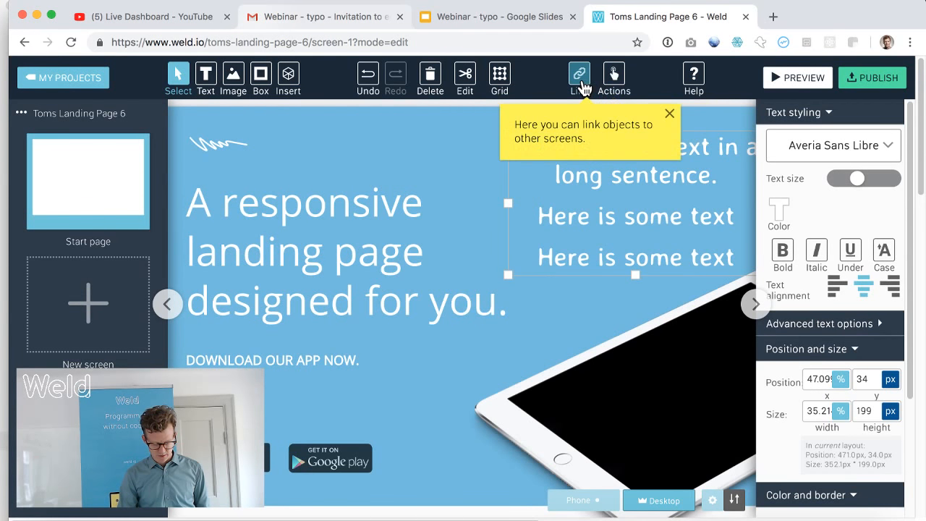
# Collapse the screens sidebar and change the blue background box's color to grey
pyautogui.click(166, 304)
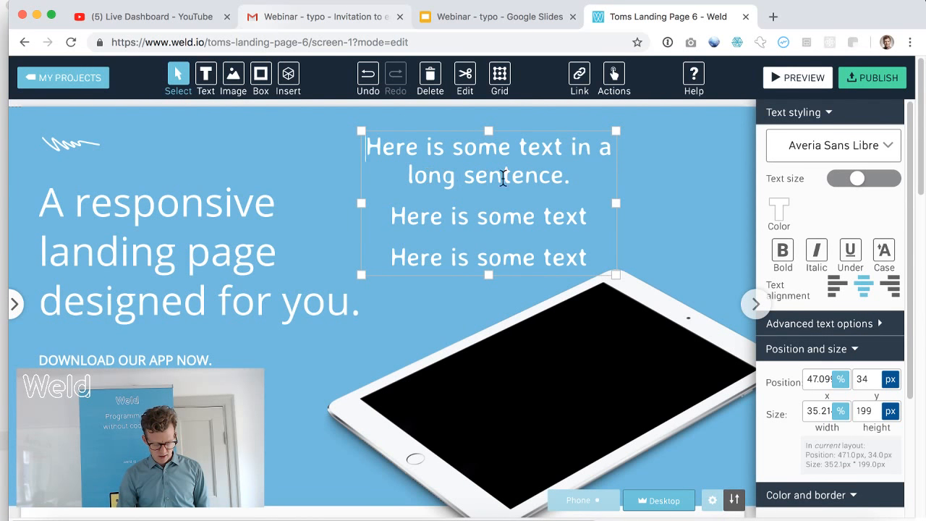
pyautogui.click(539, 176)
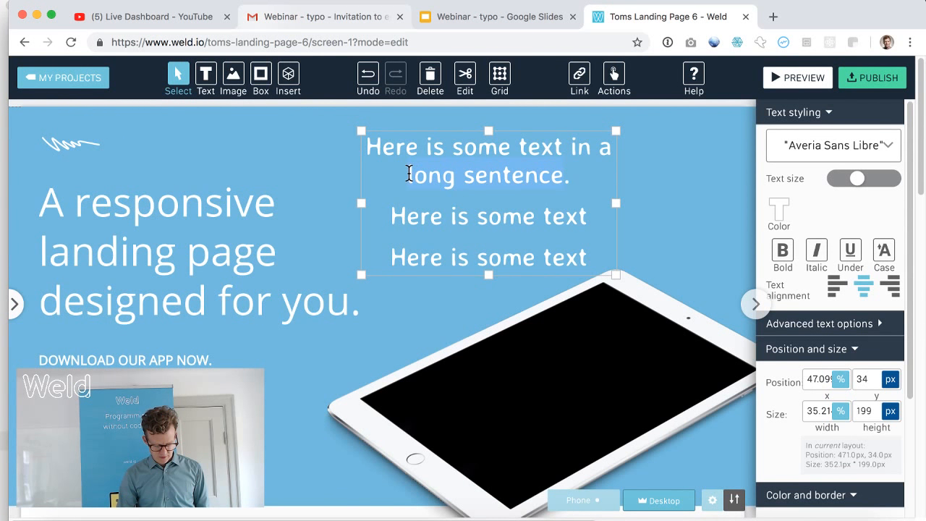
pyautogui.click(669, 172)
pyautogui.click(669, 174)
pyautogui.click(780, 291)
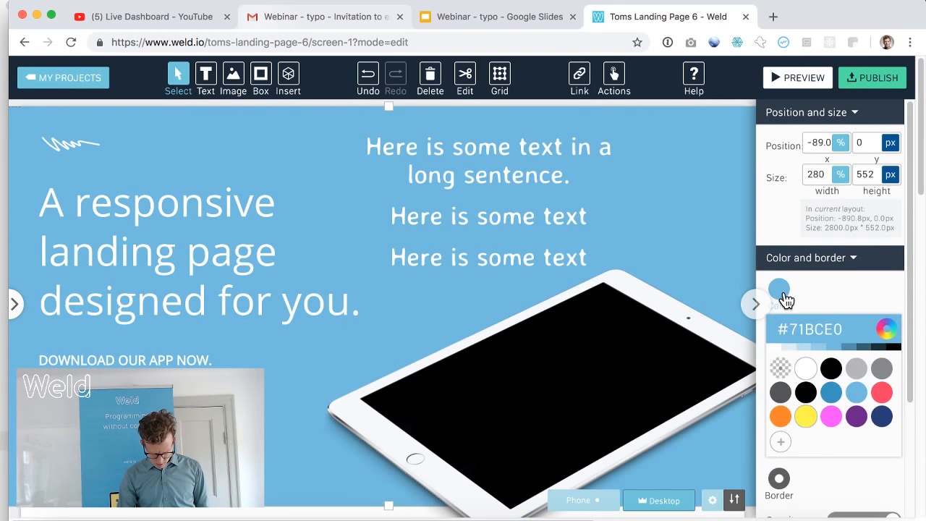
pyautogui.click(881, 377)
pyautogui.click(580, 215)
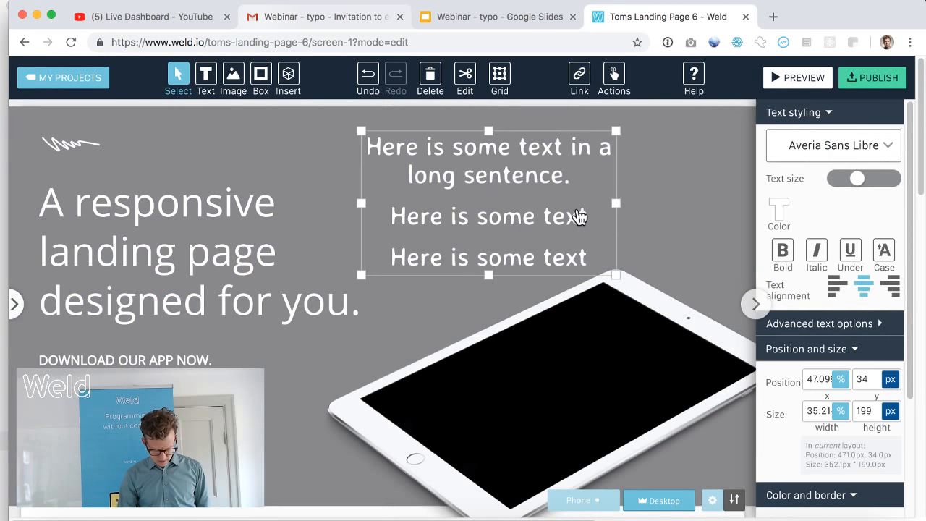
pyautogui.click(547, 213)
pyautogui.moveTo(429, 174); pyautogui.dragTo(506, 174)
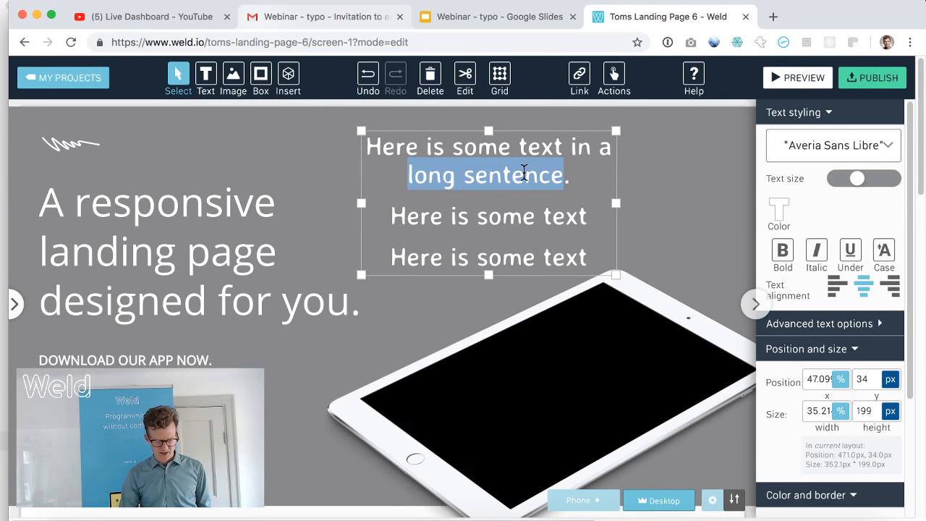
pyautogui.click(580, 76)
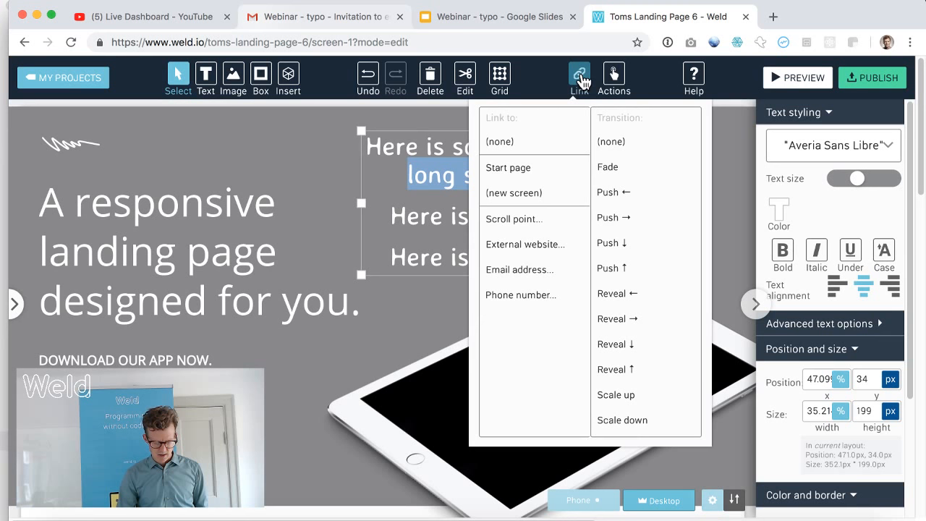
pyautogui.click(534, 245)
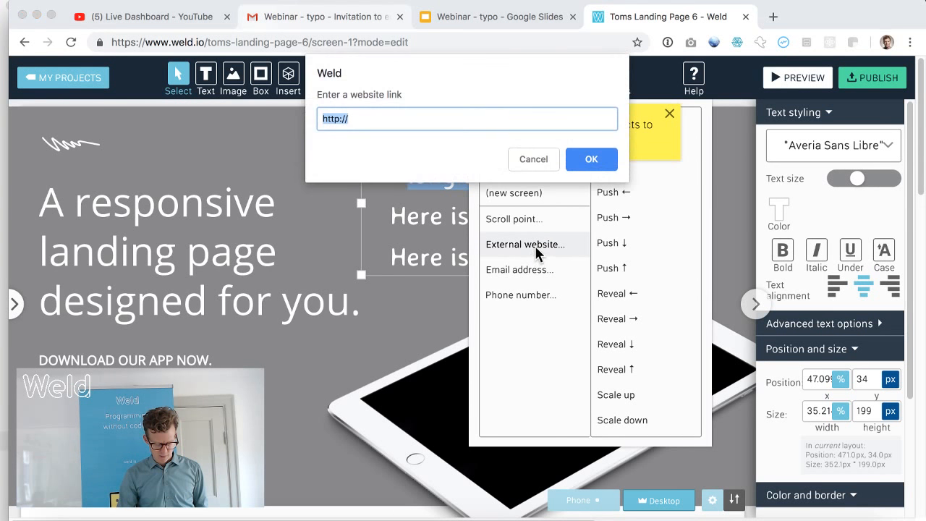
pyautogui.press('Right')
pyautogui.write('w')
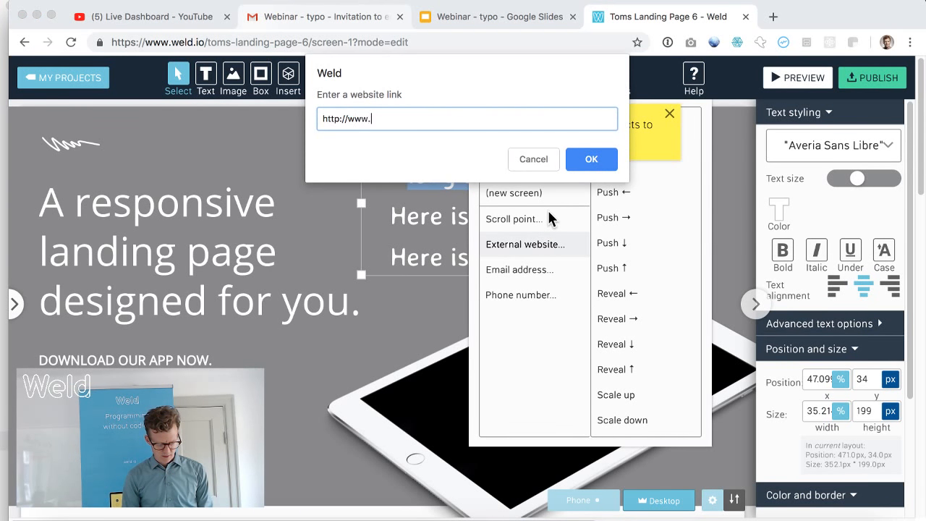
pyautogui.press('Return')
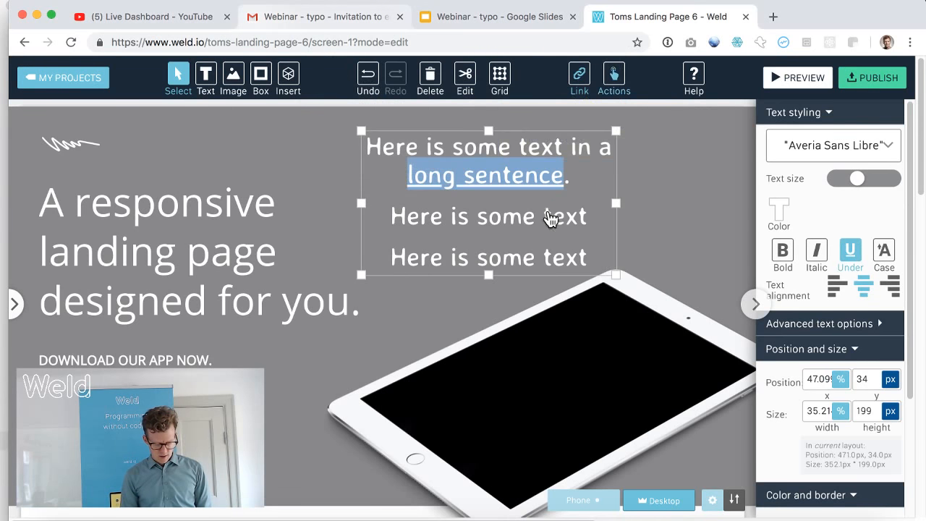
# Preview the page, follow the "long sentence" link to test it, and return to editing the project
pyautogui.click(665, 209)
pyautogui.click(608, 208)
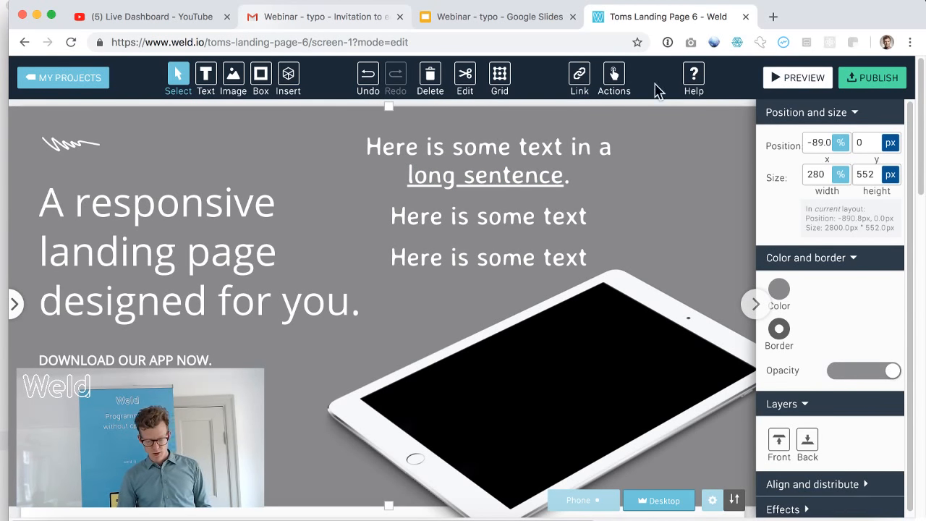
pyautogui.click(803, 78)
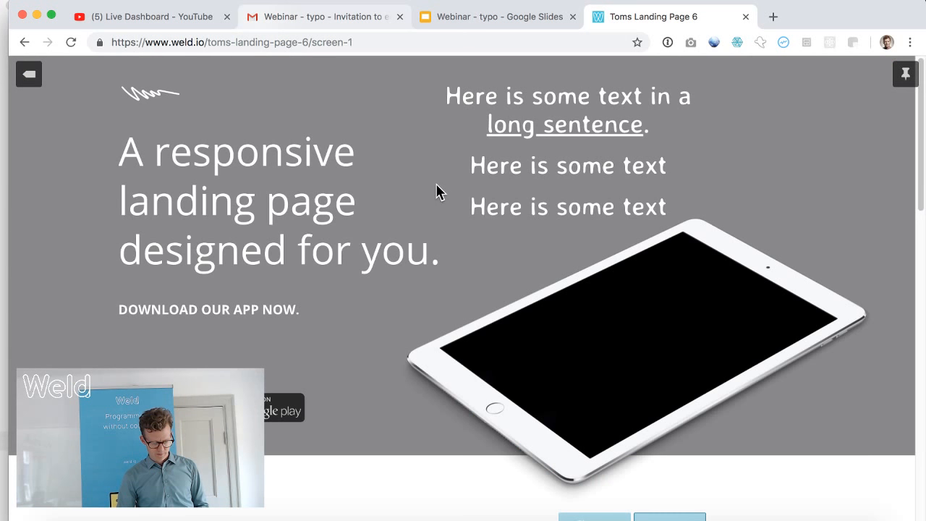
pyautogui.click(549, 128)
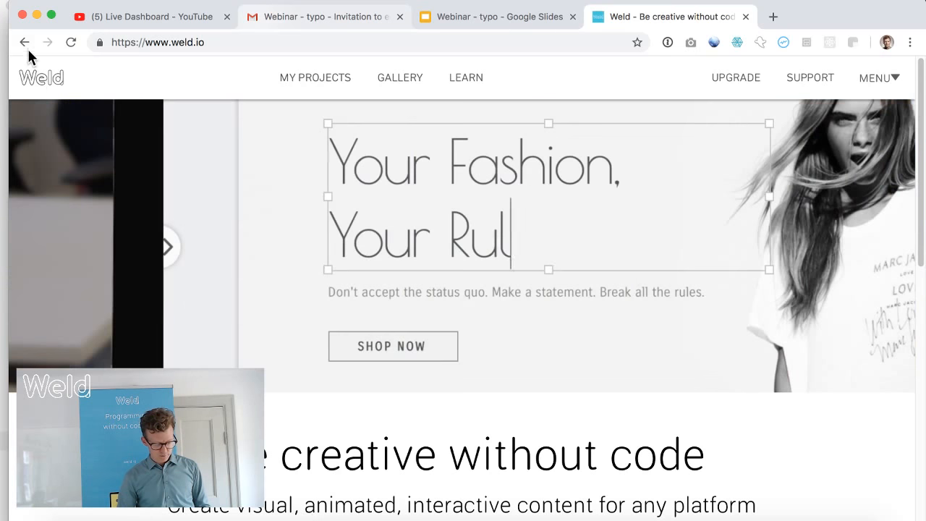
pyautogui.rightClick(25, 44)
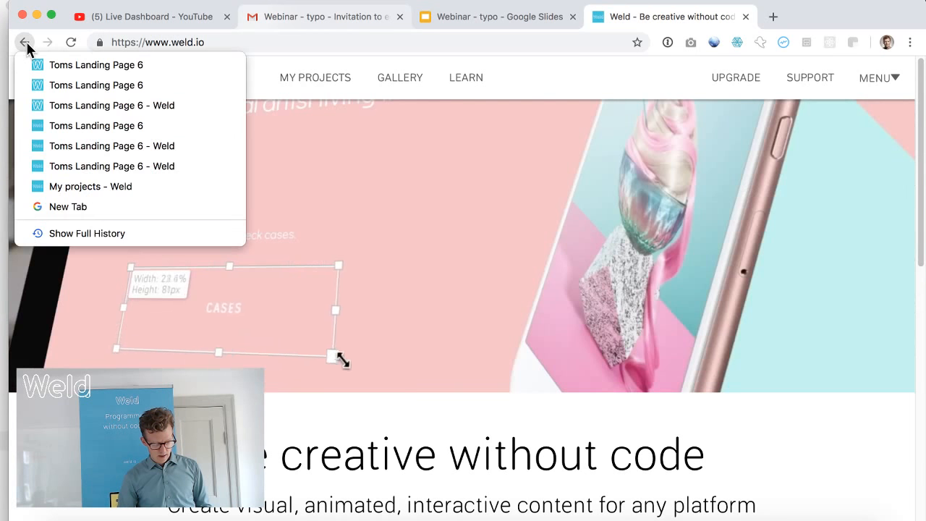
pyautogui.click(66, 106)
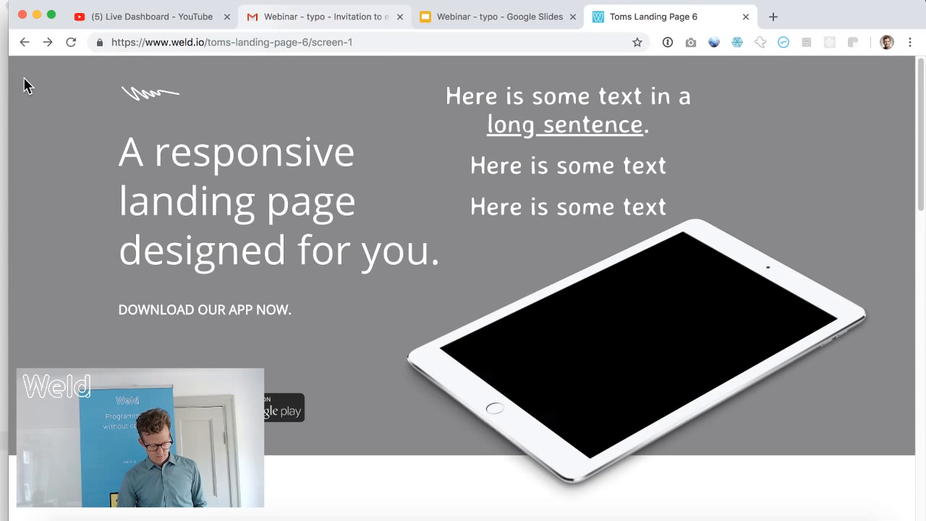
pyautogui.click(70, 43)
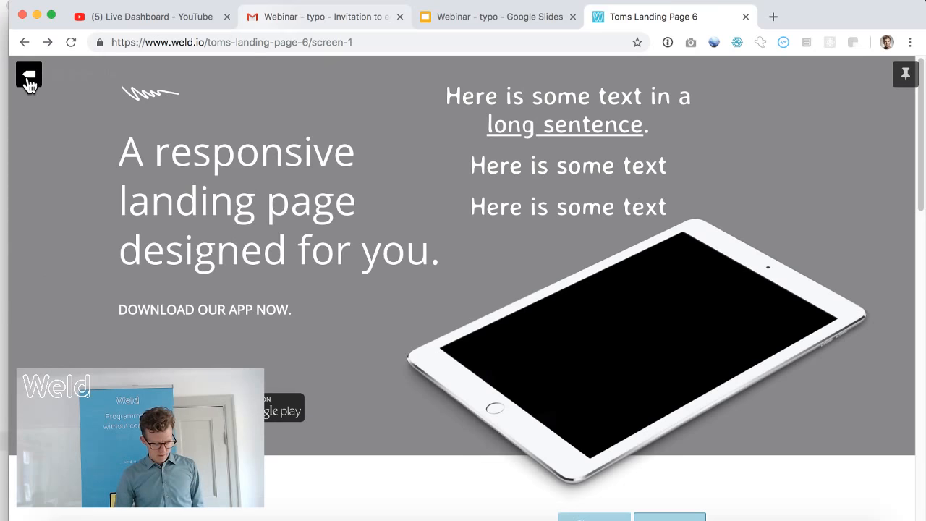
pyautogui.click(28, 81)
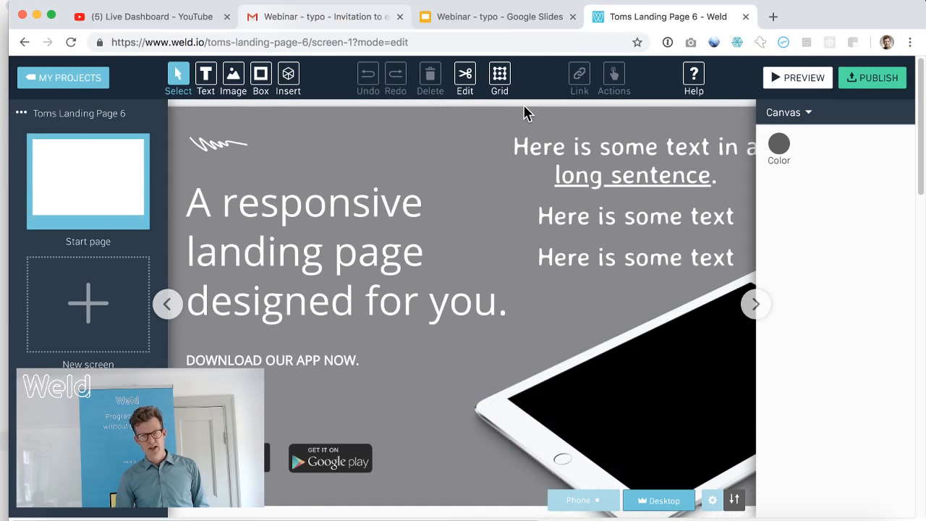
# View the link and transition options for the whole text box and close them without choosing any
pyautogui.click(578, 166)
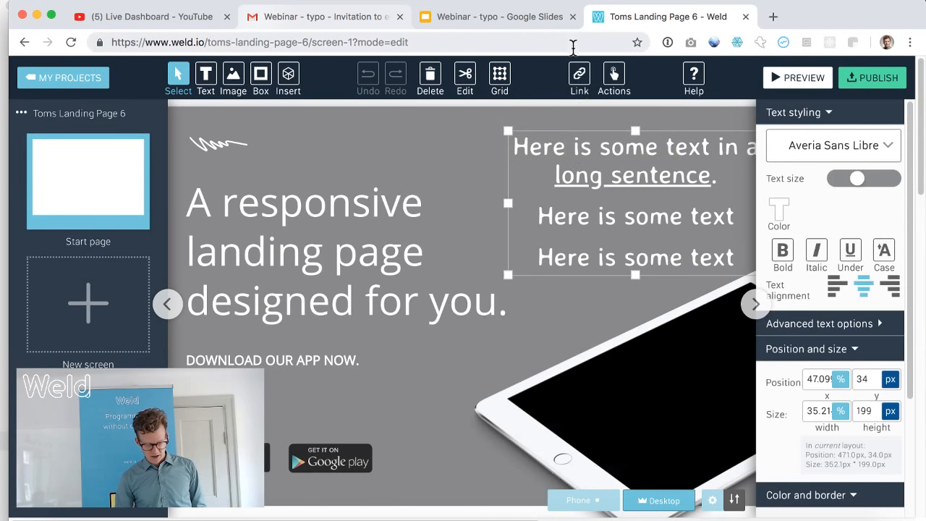
pyautogui.click(580, 75)
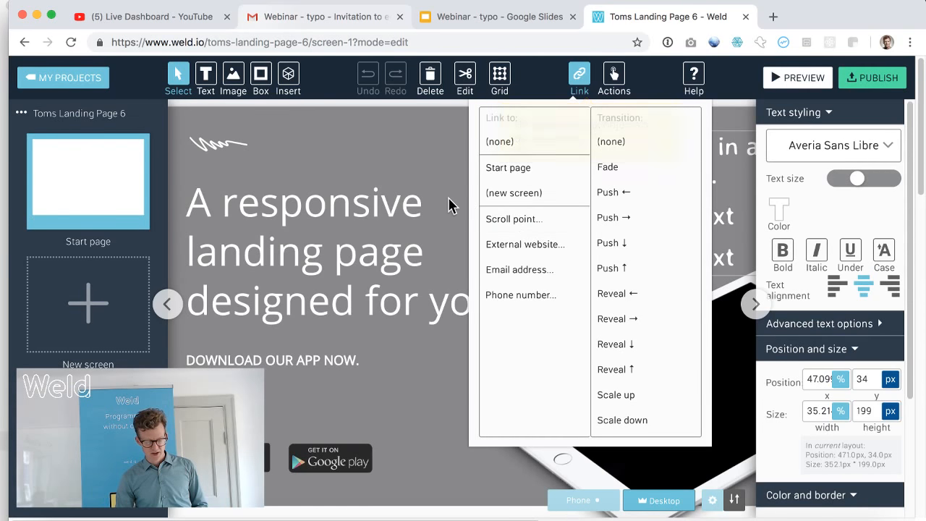
pyautogui.click(397, 150)
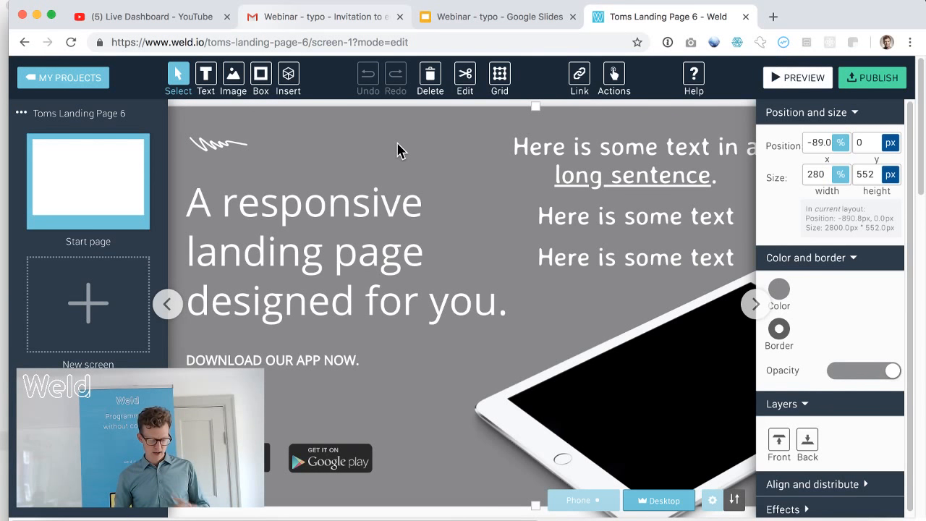
pyautogui.click(498, 16)
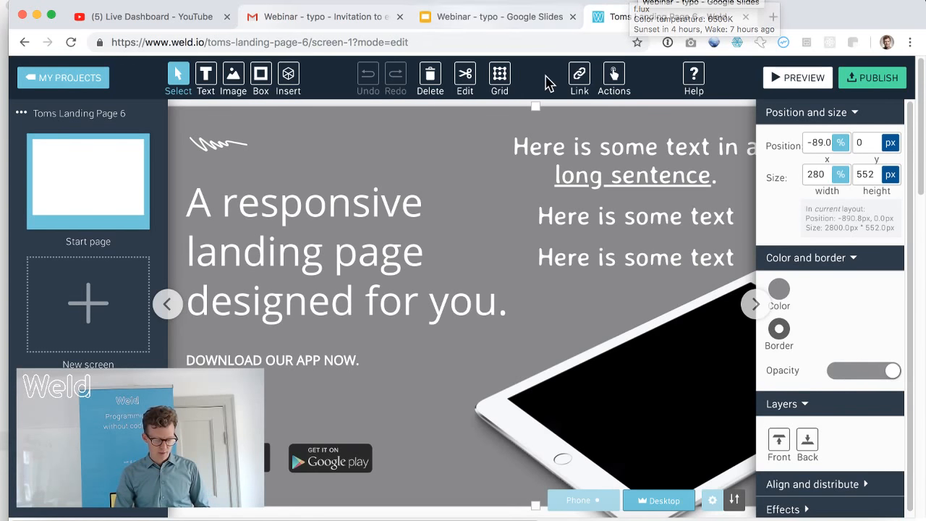
# Browse the popular objects available for insertion and close the object library without adding any
pyautogui.click(288, 77)
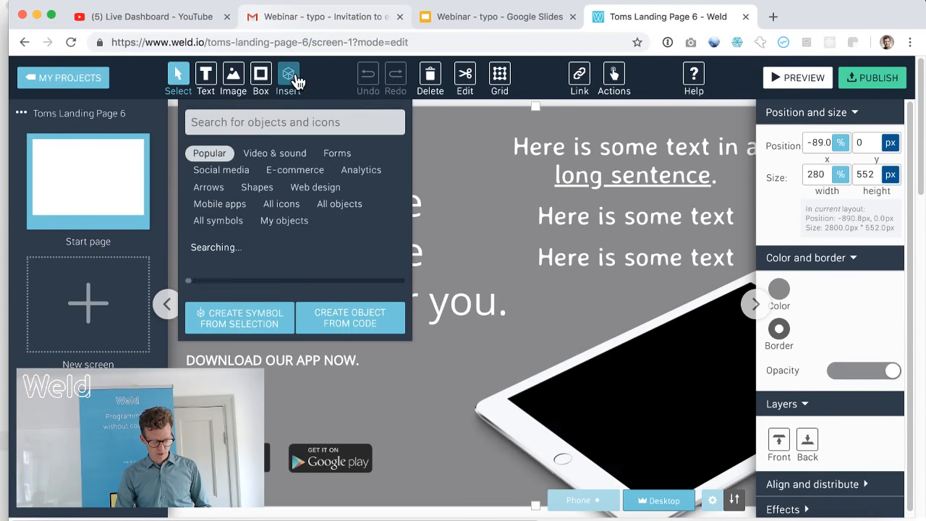
pyautogui.scroll(-3, 318, 245)
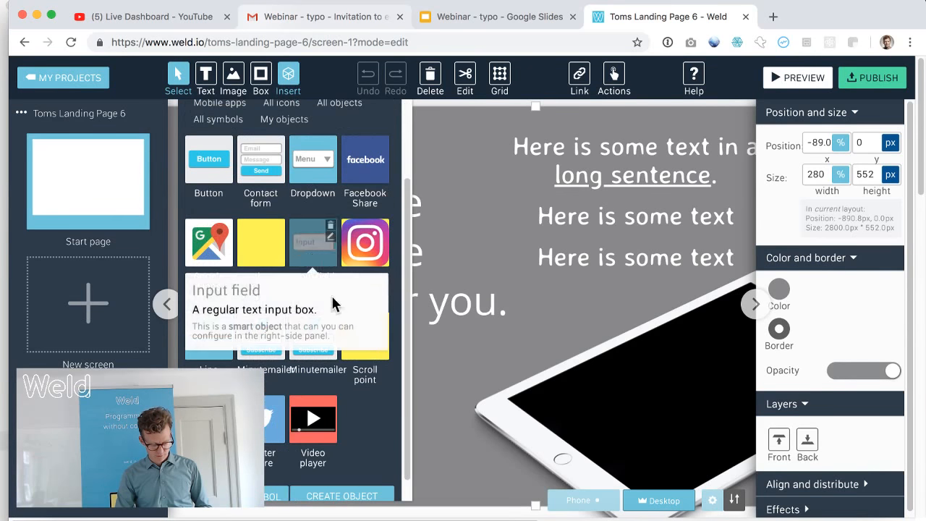
pyautogui.click(289, 77)
# Collapse both side panels and switch the editor to the phone layout with nothing selected
pyautogui.click(168, 304)
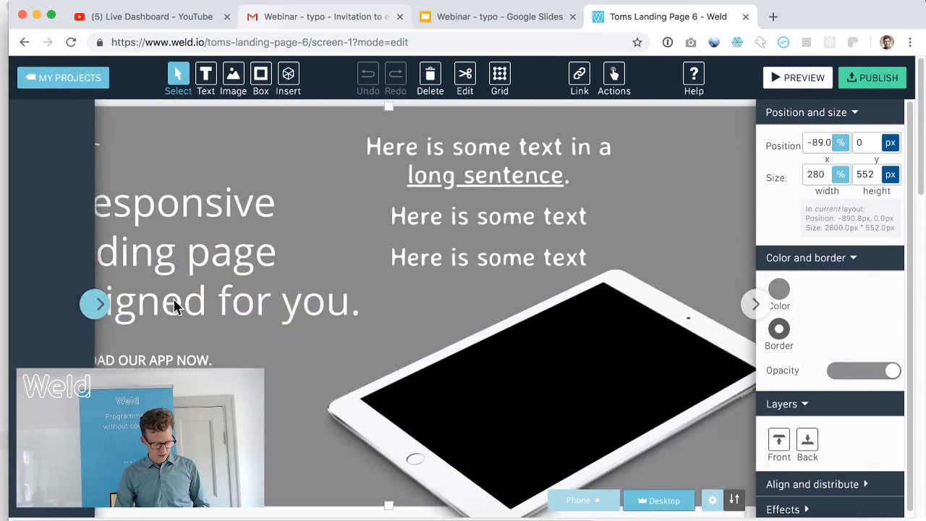
pyautogui.click(756, 305)
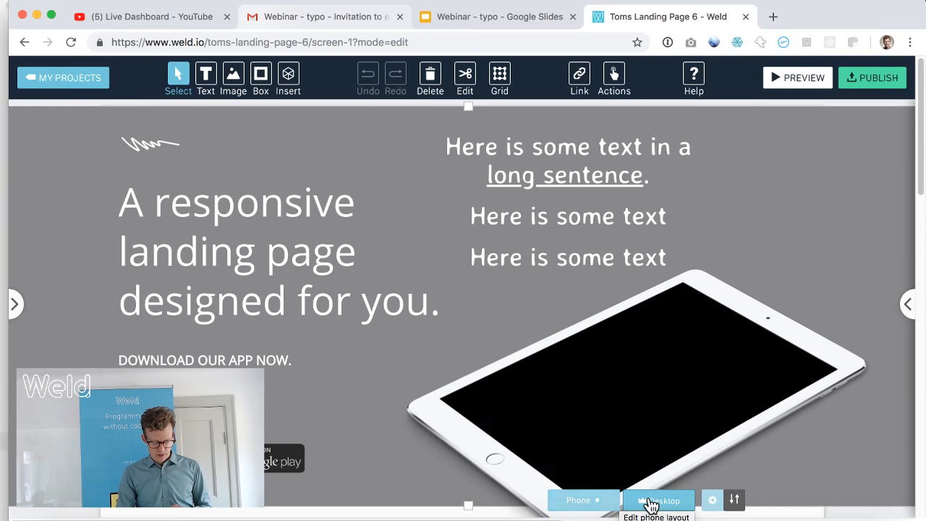
pyautogui.click(594, 506)
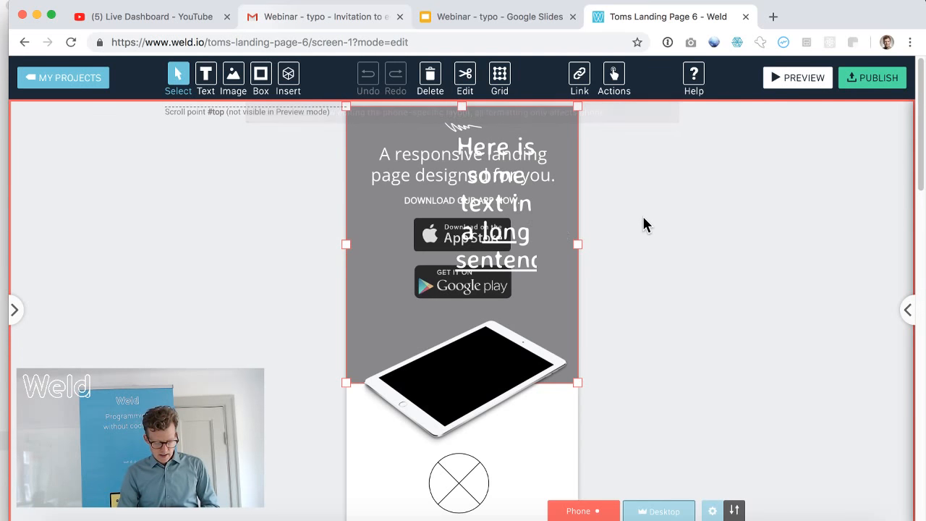
pyautogui.click(670, 253)
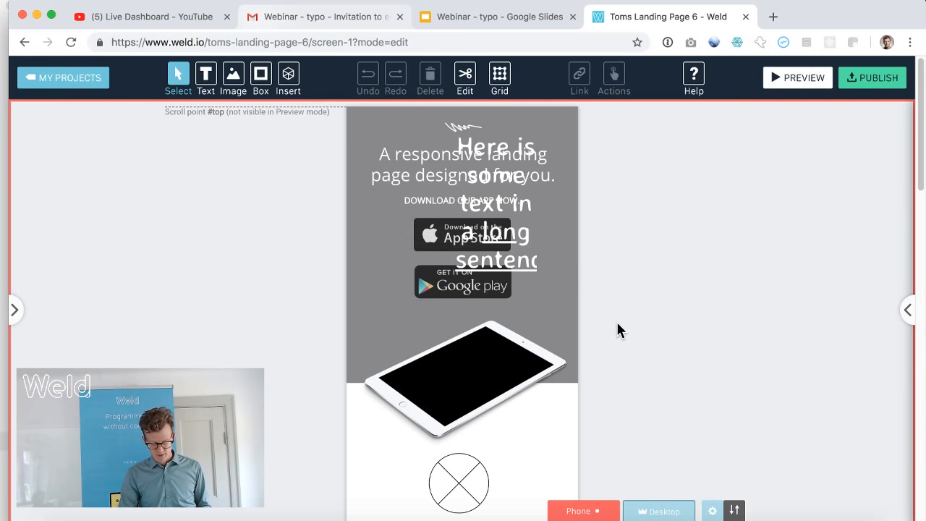
# Select the overlapping text box and compare it in the desktop layout before returning to the phone layout
pyautogui.click(491, 197)
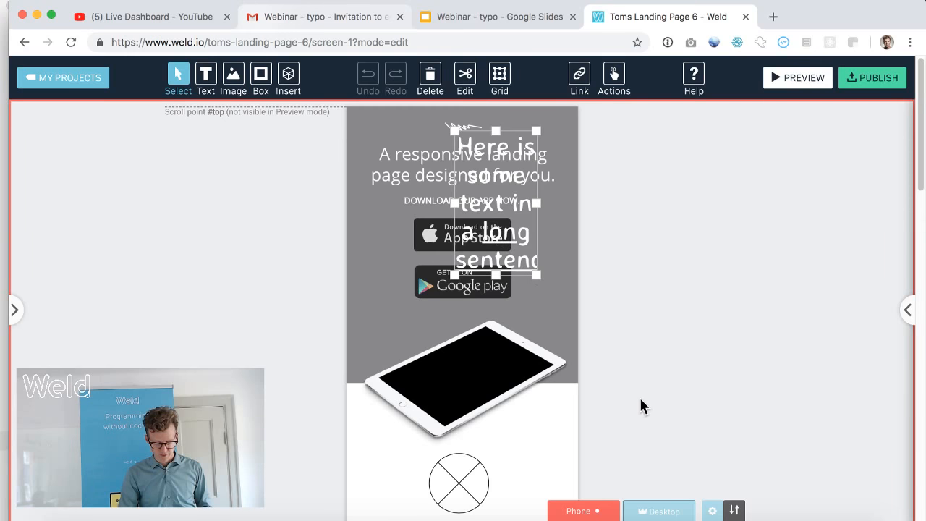
pyautogui.click(647, 513)
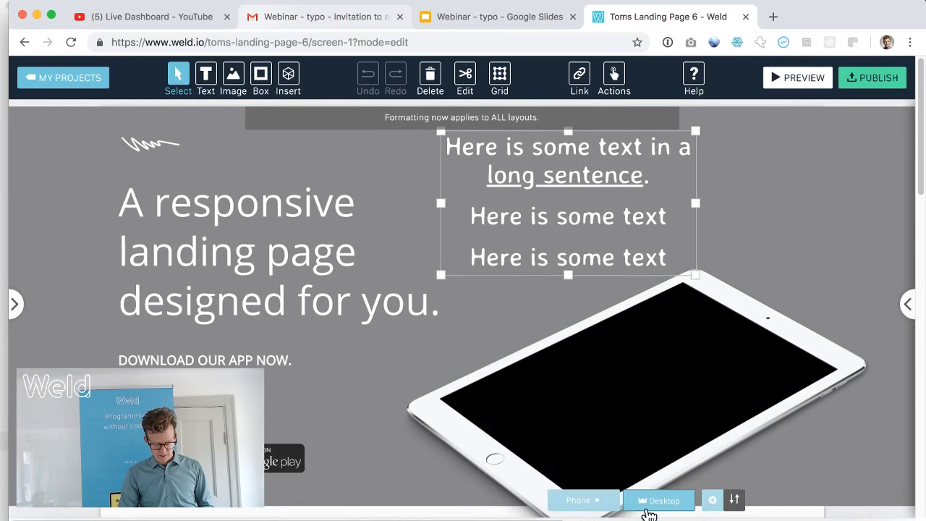
pyautogui.click(589, 502)
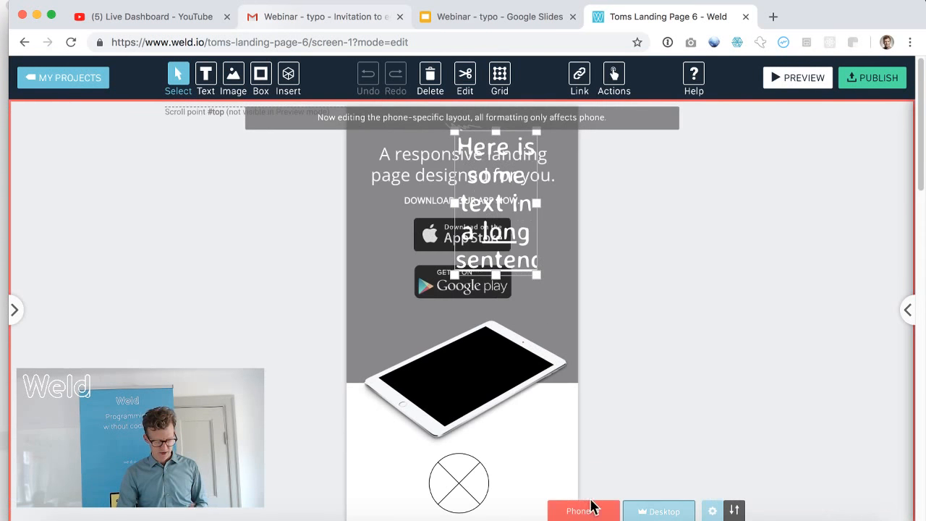
pyautogui.click(611, 286)
# Widen the text box in the phone layout until it nearly spans the page width, and reduce its height
pyautogui.click(511, 157)
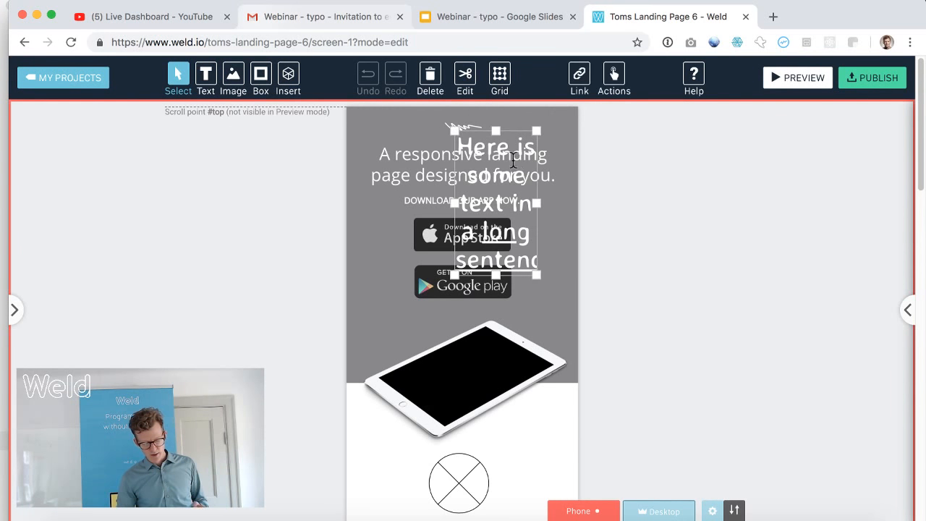
pyautogui.moveTo(456, 275); pyautogui.dragTo(374, 262)
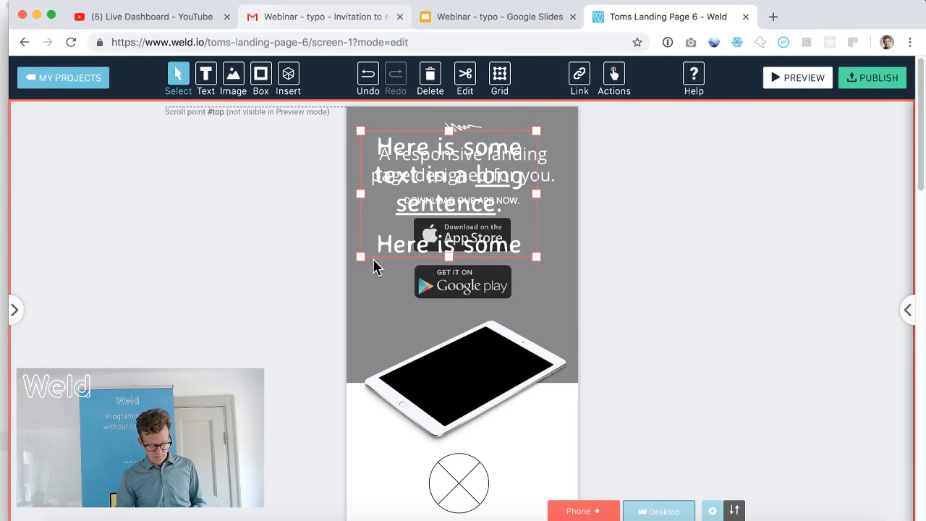
pyautogui.moveTo(541, 258); pyautogui.dragTo(570, 231)
# Reduce the text box's text size for the phone layout and shrink the box to about 282 by 87 px
pyautogui.click(910, 312)
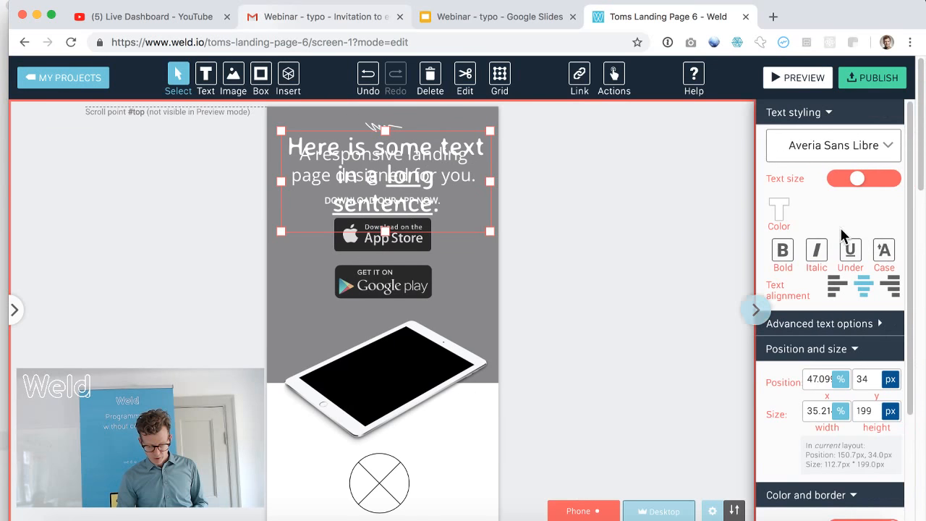
pyautogui.moveTo(853, 181); pyautogui.dragTo(844, 181)
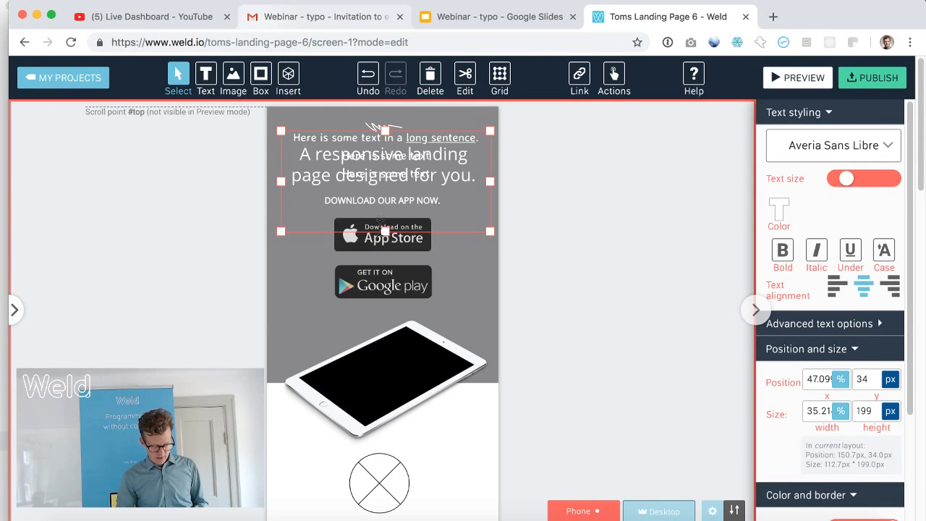
pyautogui.moveTo(385, 231); pyautogui.dragTo(384, 193)
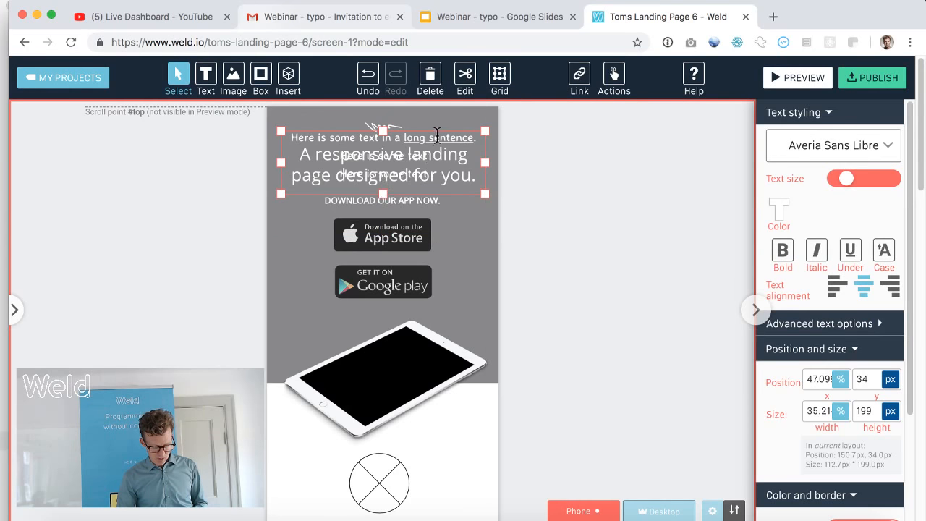
# Move the text box below the Google Play badge in the phone layout, and check the desktop layout before returning
pyautogui.moveTo(444, 138); pyautogui.dragTo(440, 320)
pyautogui.click(565, 316)
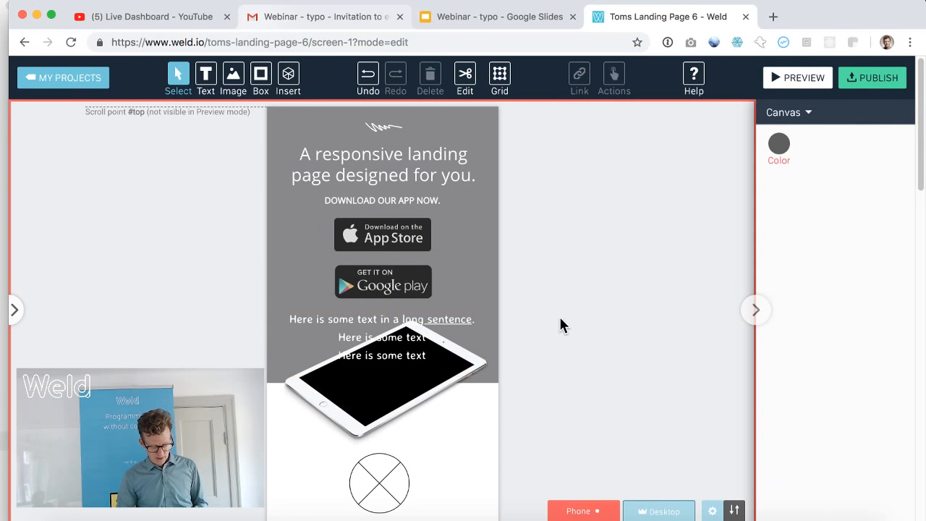
pyautogui.click(637, 510)
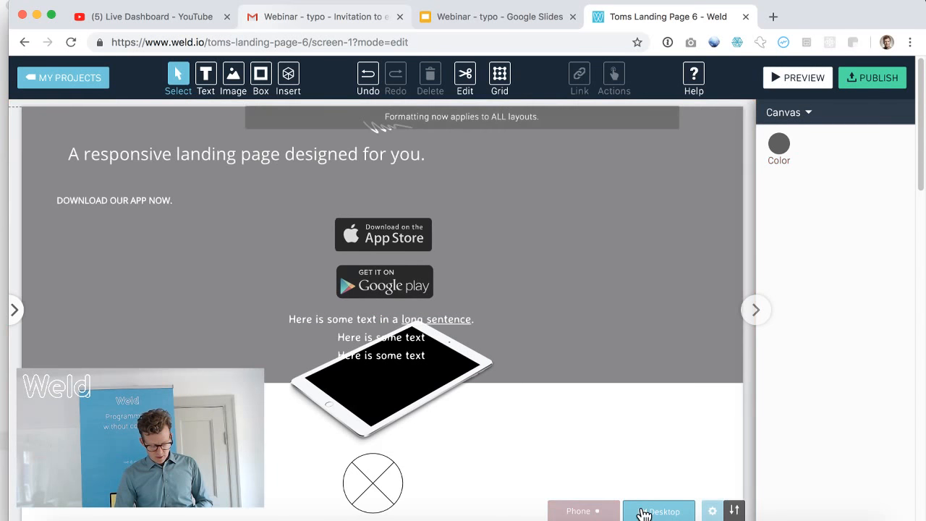
pyautogui.click(594, 508)
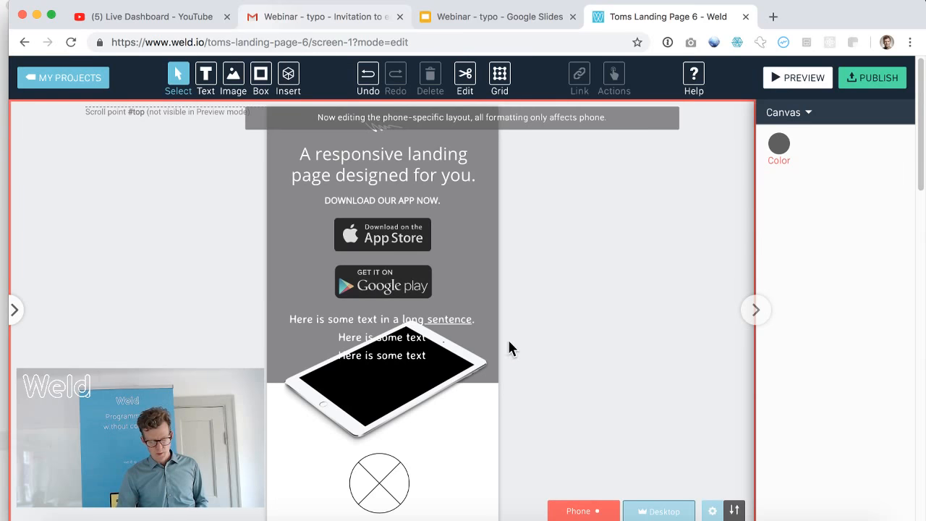
# Shorten the phone layout's text box to about two lines of text and return to the desktop layout
pyautogui.click(408, 337)
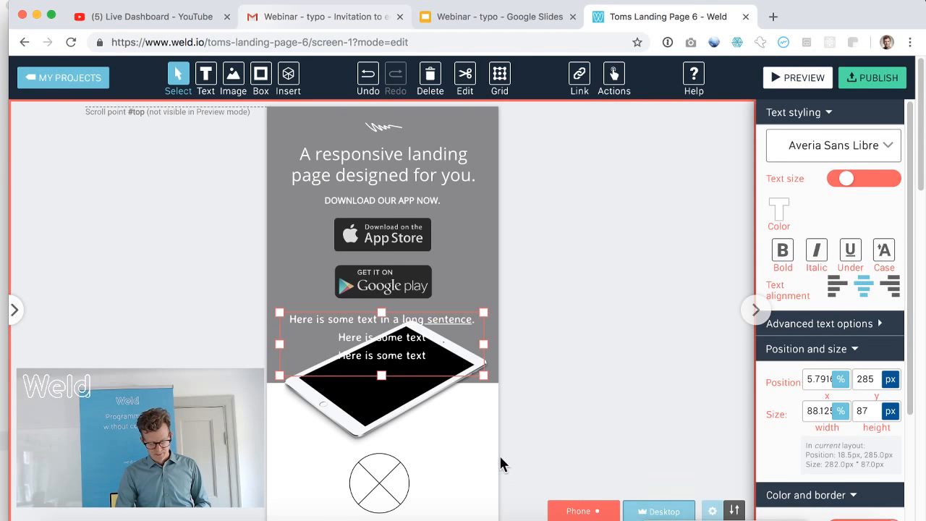
pyautogui.moveTo(384, 351); pyautogui.dragTo(382, 353)
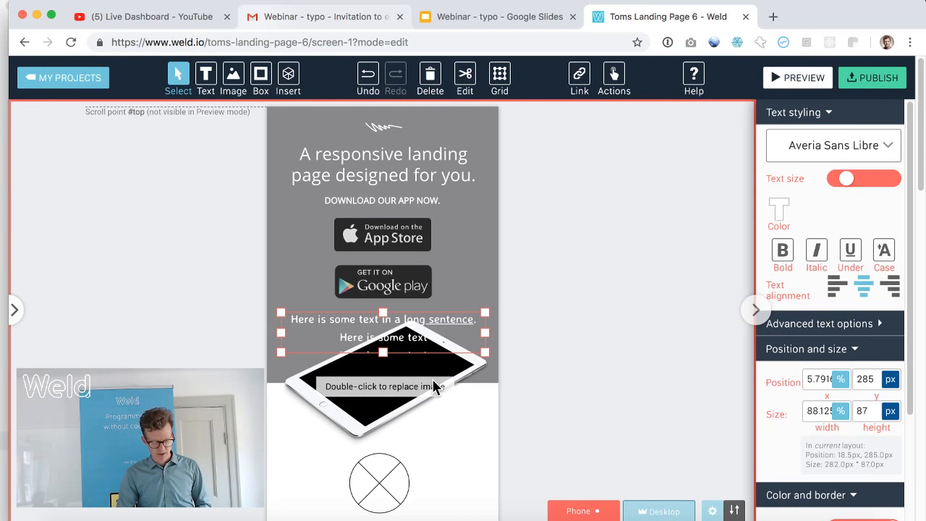
pyautogui.click(600, 383)
pyautogui.click(654, 511)
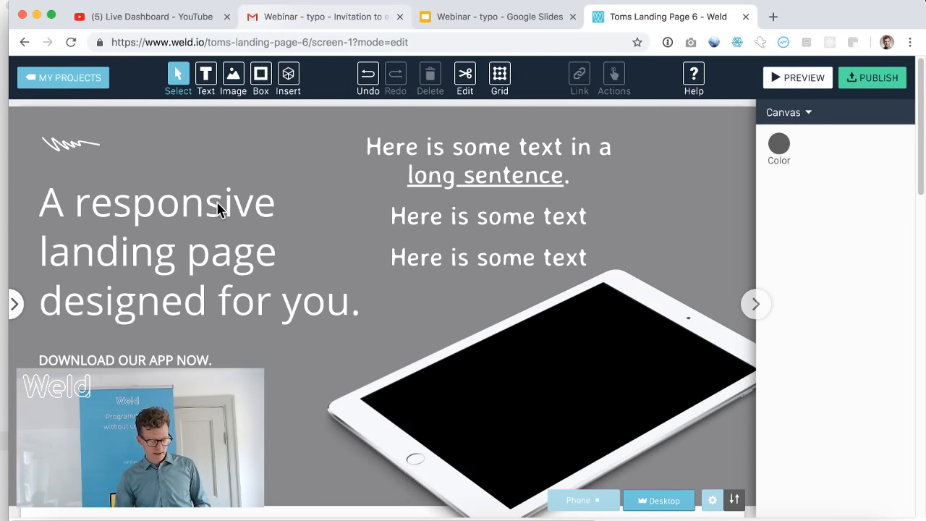
# Select the "A responsive landing page" heading, hide the properties panel, and switch from responsive layouts to the interaction states
pyautogui.click(218, 207)
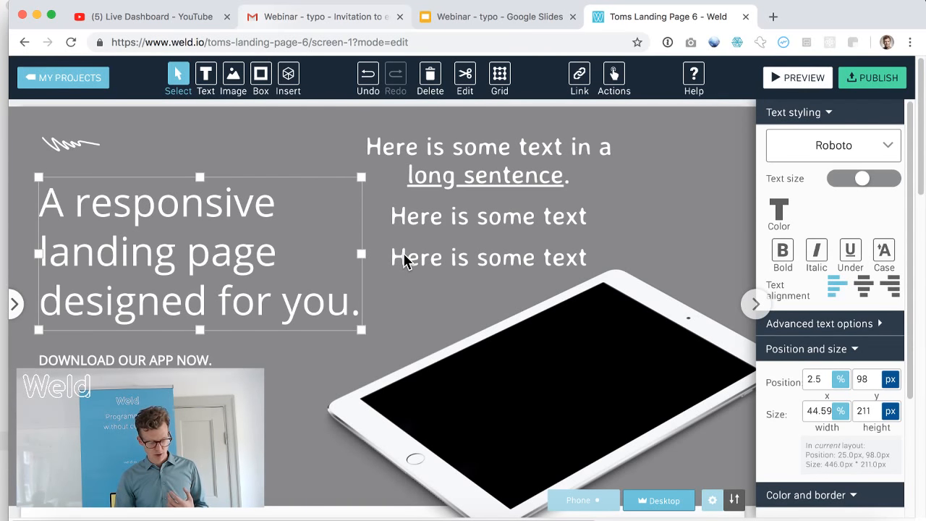
pyautogui.click(756, 305)
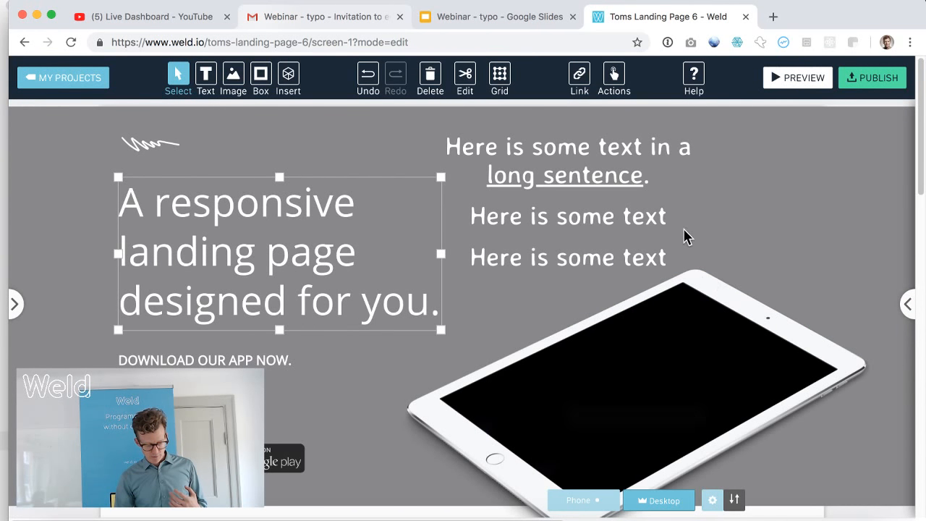
pyautogui.click(733, 501)
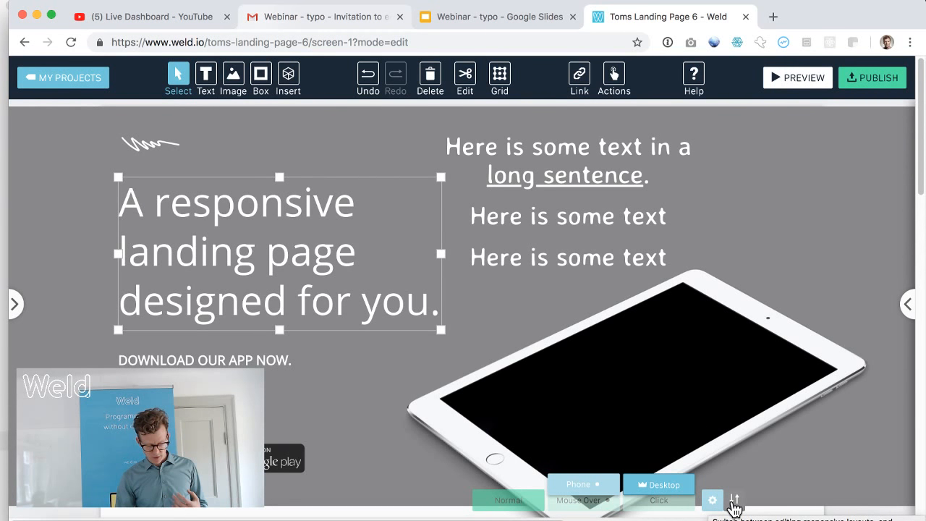
pyautogui.click(734, 504)
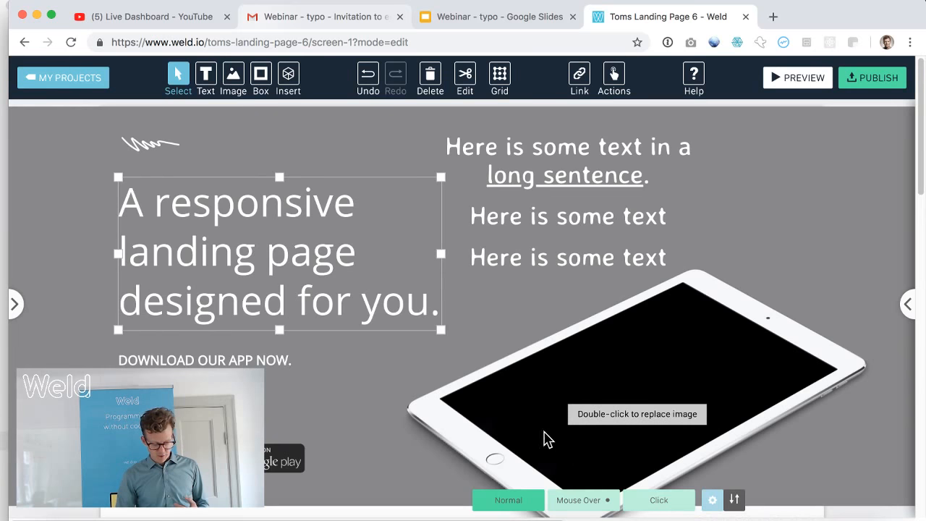
# In the Mouse Over state, set the "A responsive landing page" heading's font weight to 900
pyautogui.click(583, 505)
pyautogui.click(907, 306)
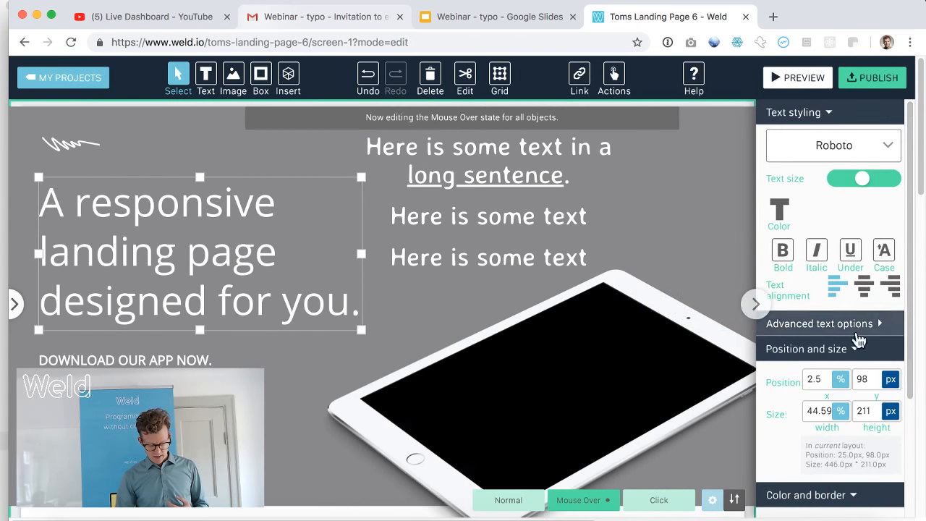
pyautogui.click(822, 326)
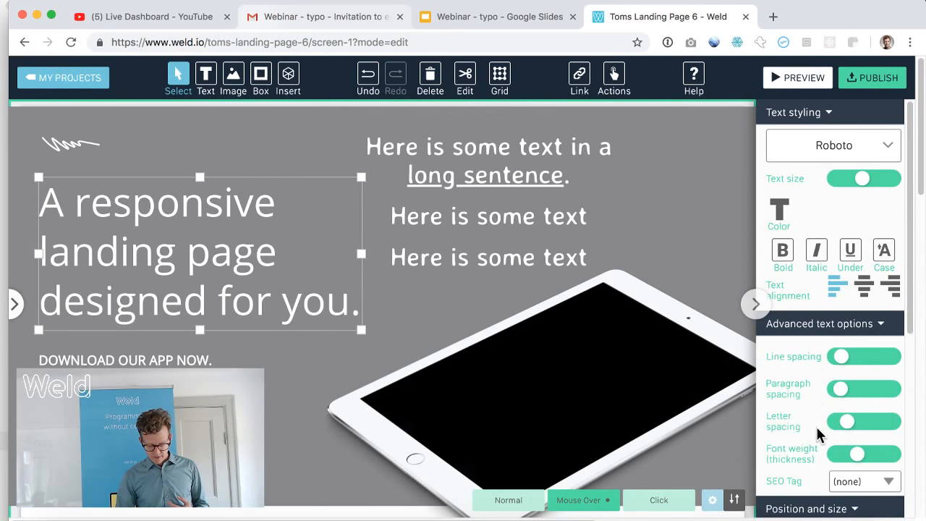
pyautogui.moveTo(839, 456); pyautogui.dragTo(894, 461)
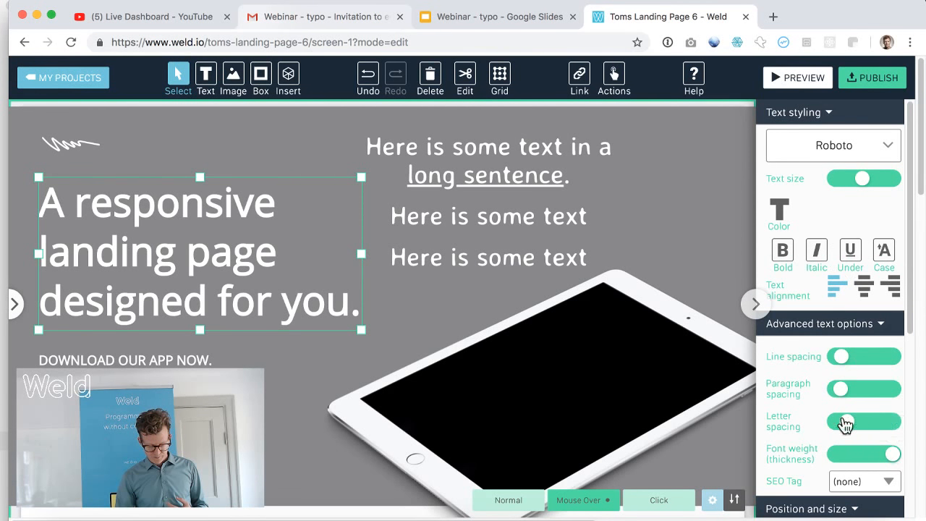
# Set the heading's font weight to the thinnest setting in the Normal state, and preview its mouse-over effect before returning to editing
pyautogui.click(535, 505)
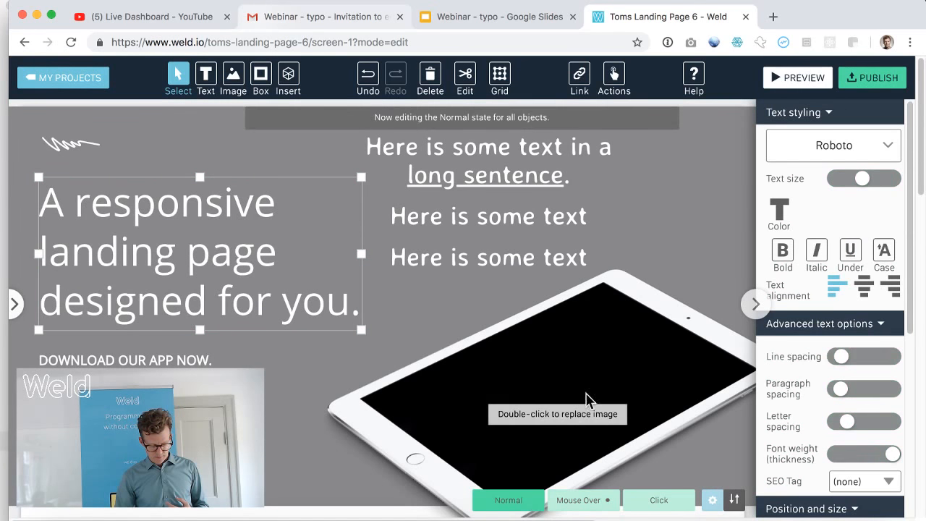
pyautogui.moveTo(888, 456)
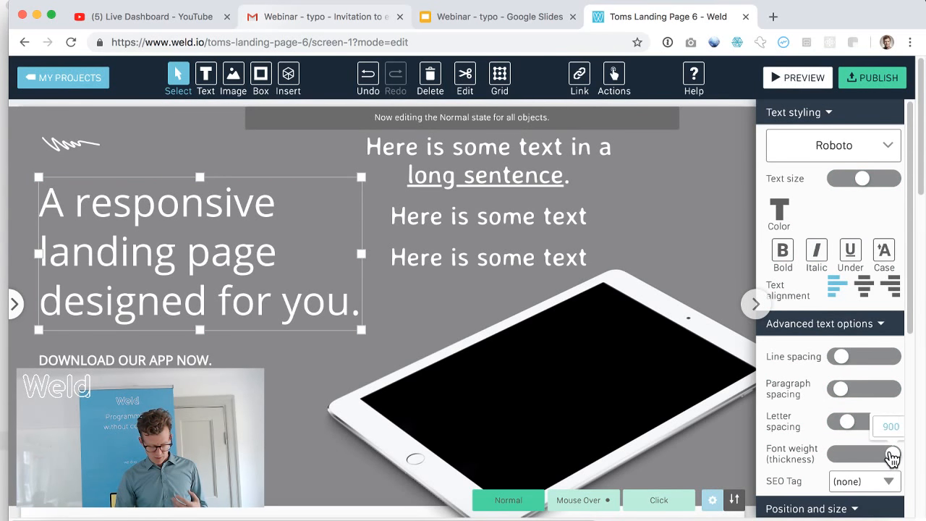
pyautogui.moveTo(878, 463); pyautogui.dragTo(837, 463)
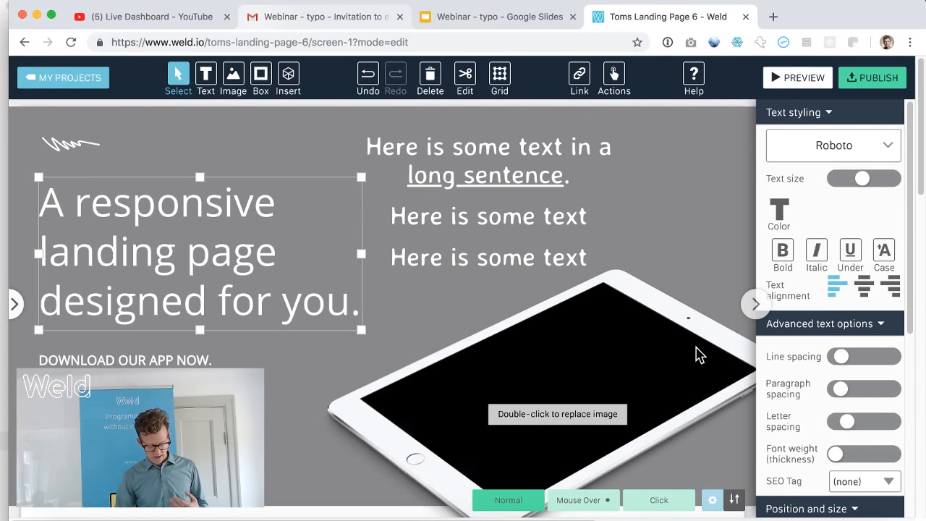
pyautogui.click(756, 304)
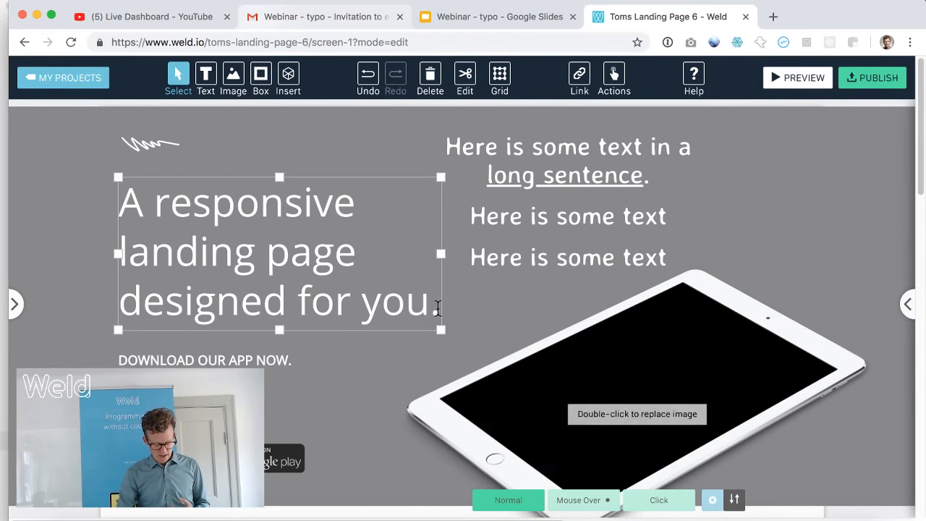
pyautogui.click(791, 80)
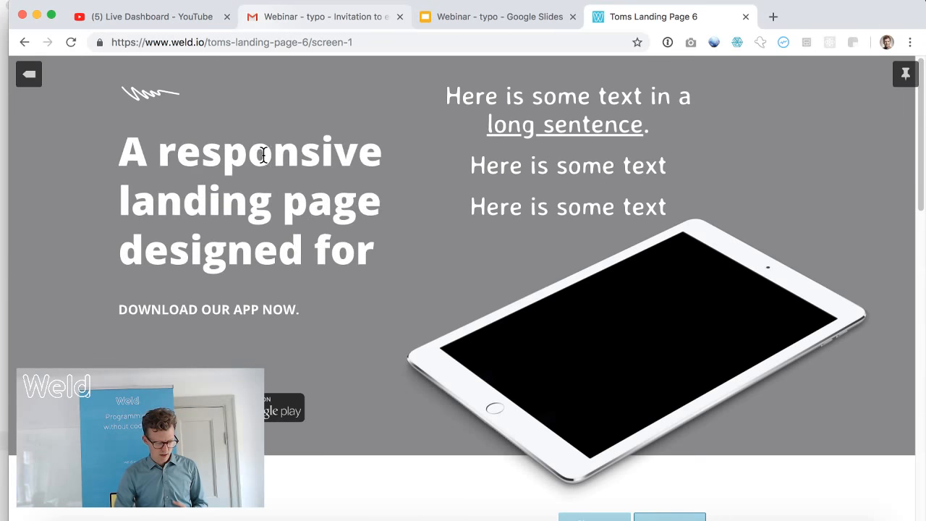
pyautogui.click(32, 81)
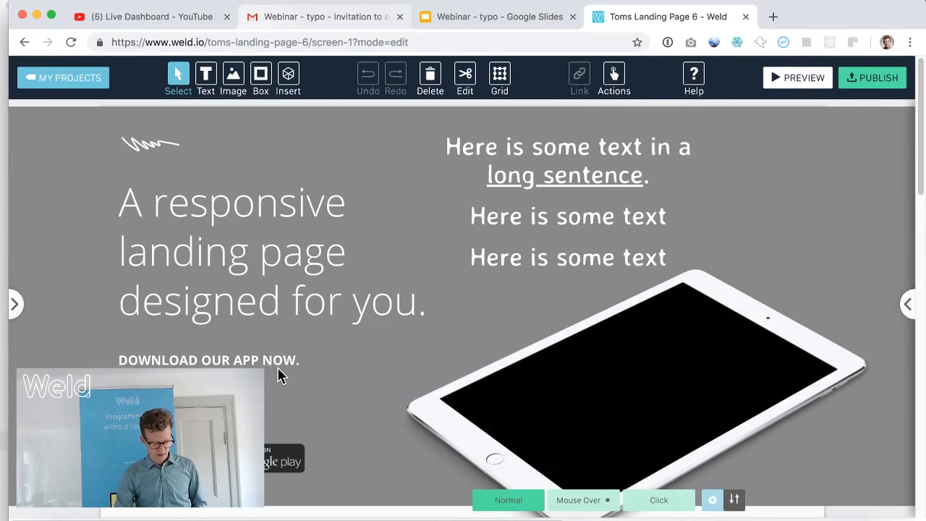
# Set the "DOWNLOAD OUR APP NOW." text's letter spacing to 0.35 in the Mouse Over state, and preview the effect before returning to editing
pyautogui.click(263, 373)
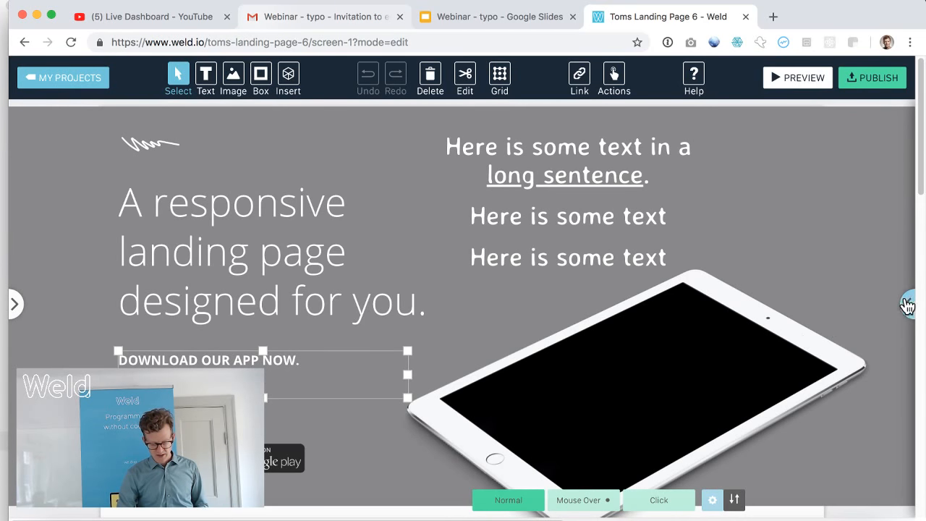
pyautogui.click(593, 500)
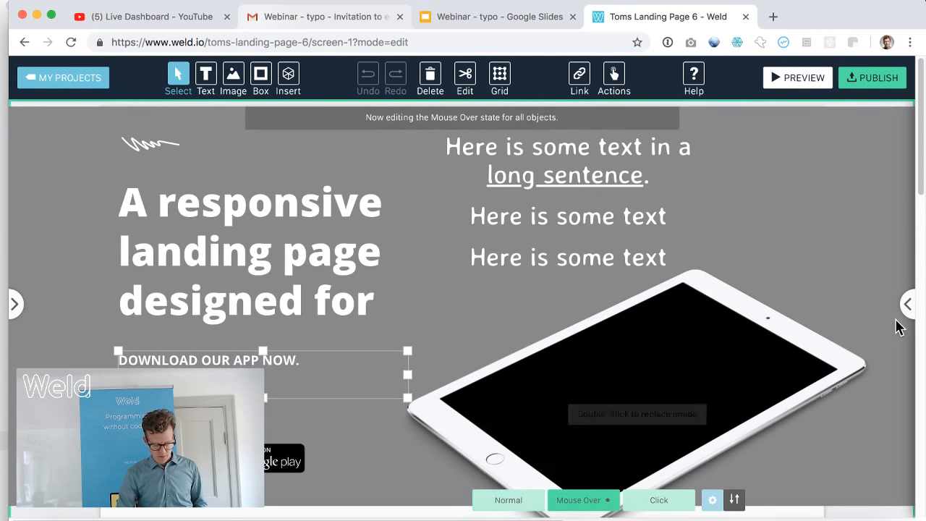
pyautogui.click(908, 307)
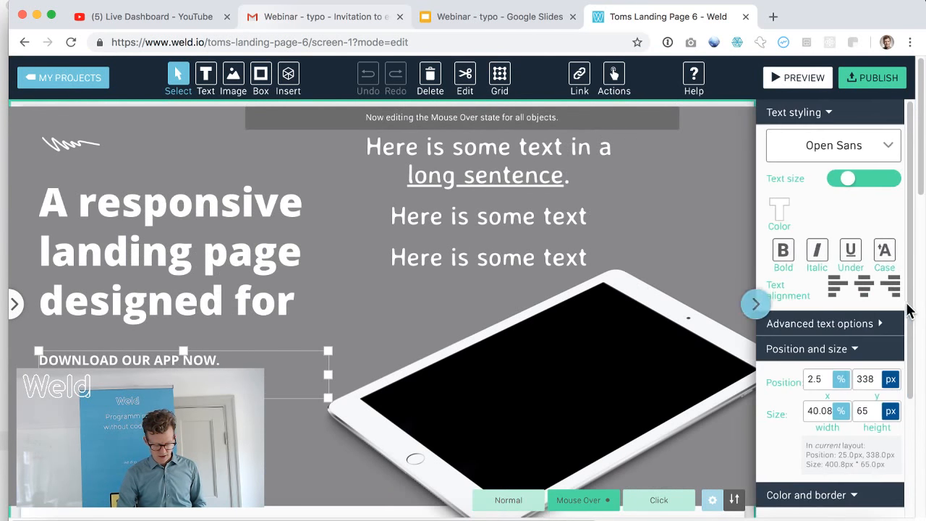
pyautogui.click(831, 324)
pyautogui.moveTo(847, 430)
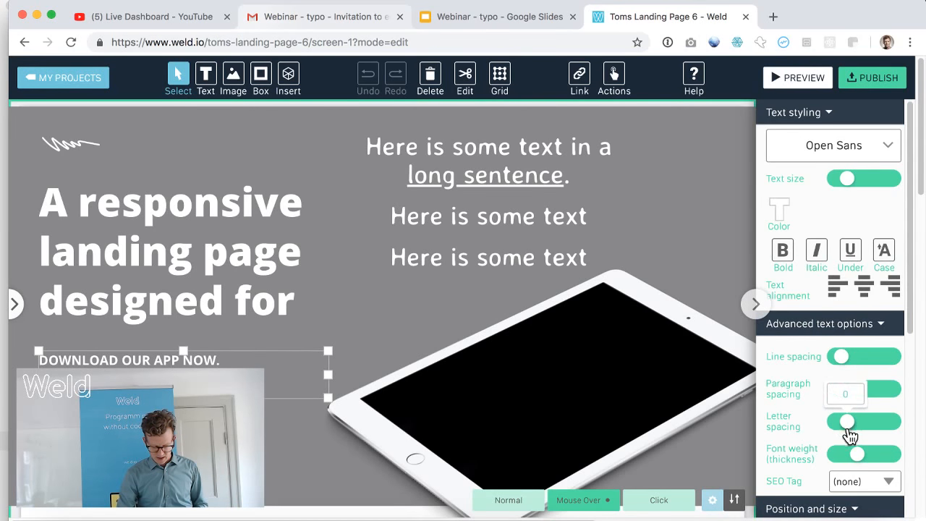
pyautogui.moveTo(849, 428); pyautogui.dragTo(860, 428)
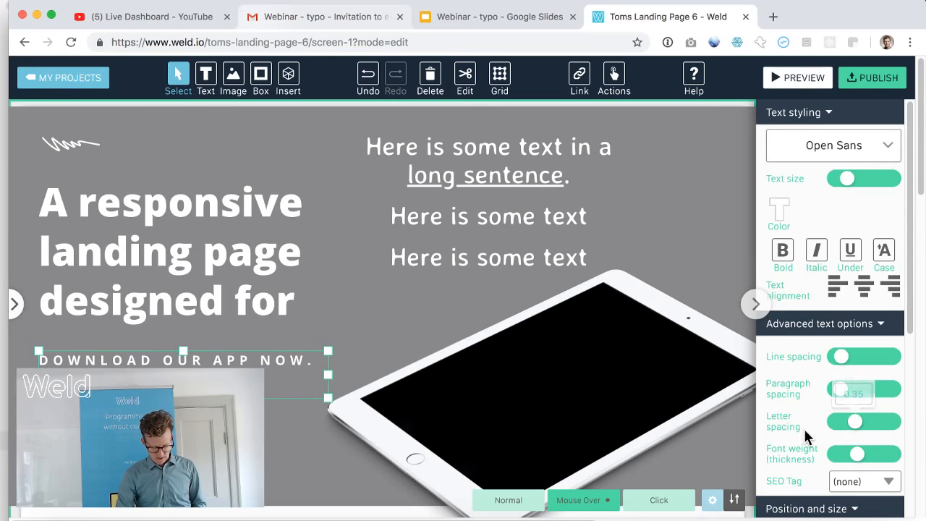
pyautogui.click(529, 502)
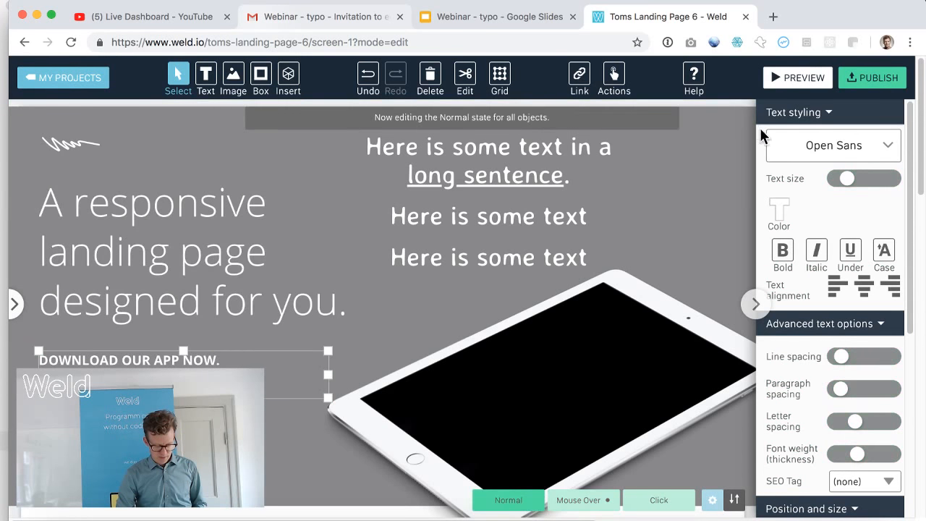
pyautogui.click(796, 77)
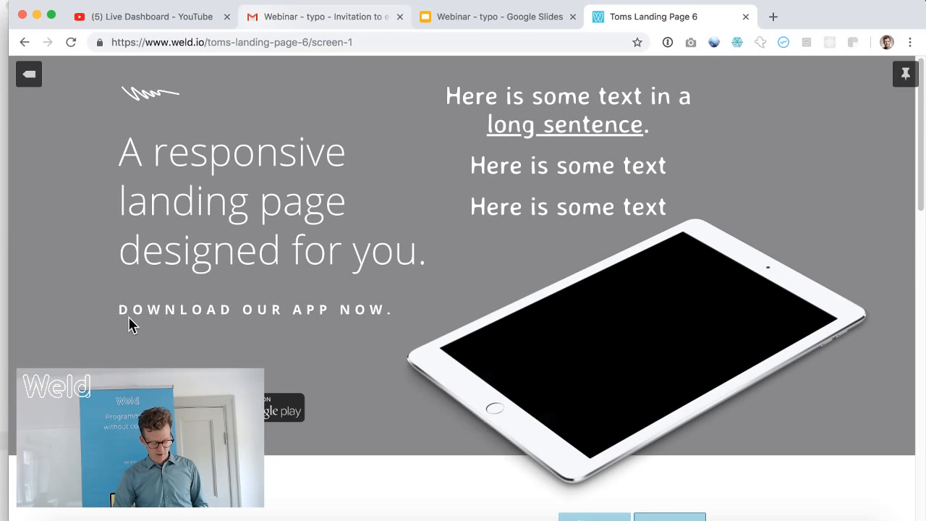
pyautogui.click(26, 85)
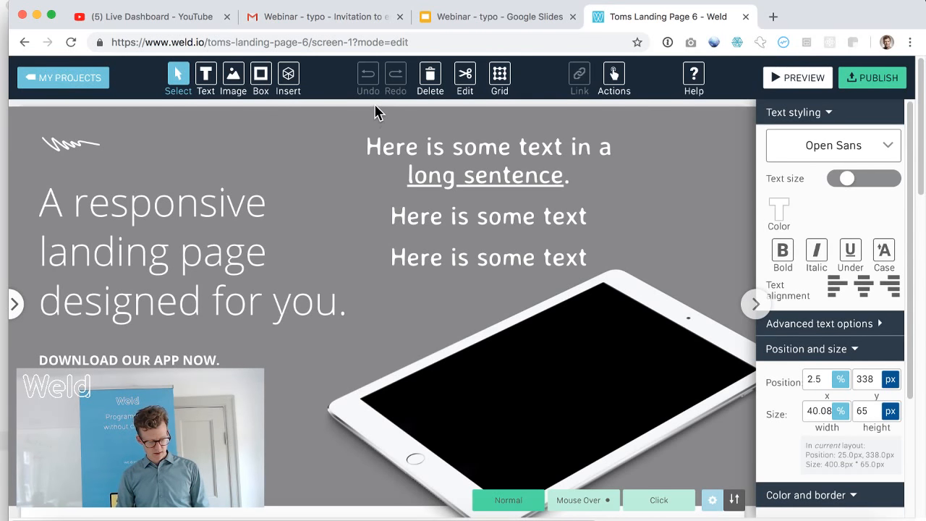
# Switch to the "Webinar - typo" presentation in Google Slides and start presenting from the weld.io/learn slide
pyautogui.press('super+Tab')
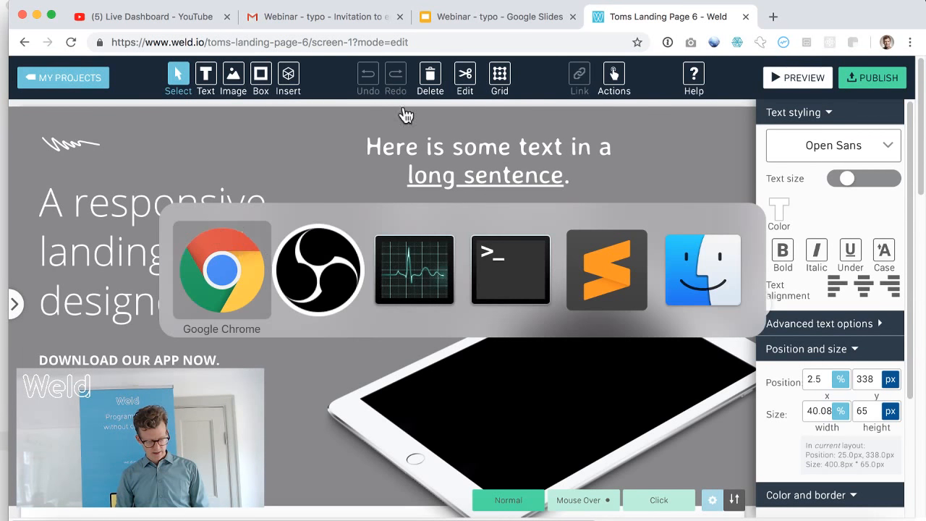
pyautogui.click(443, 20)
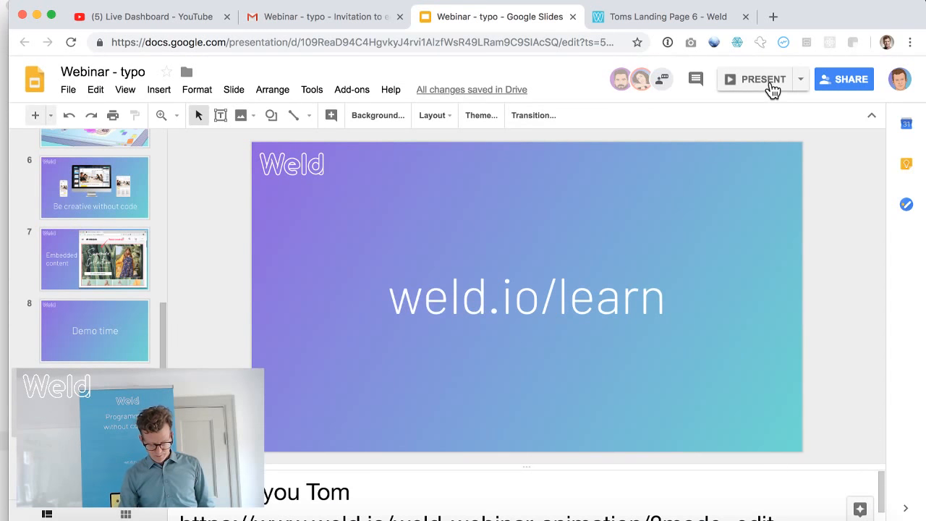
pyautogui.click(771, 87)
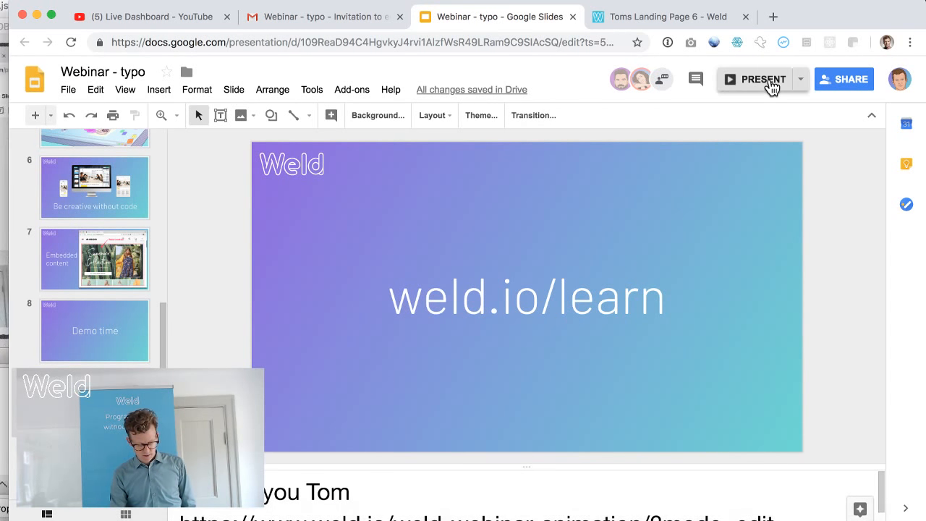